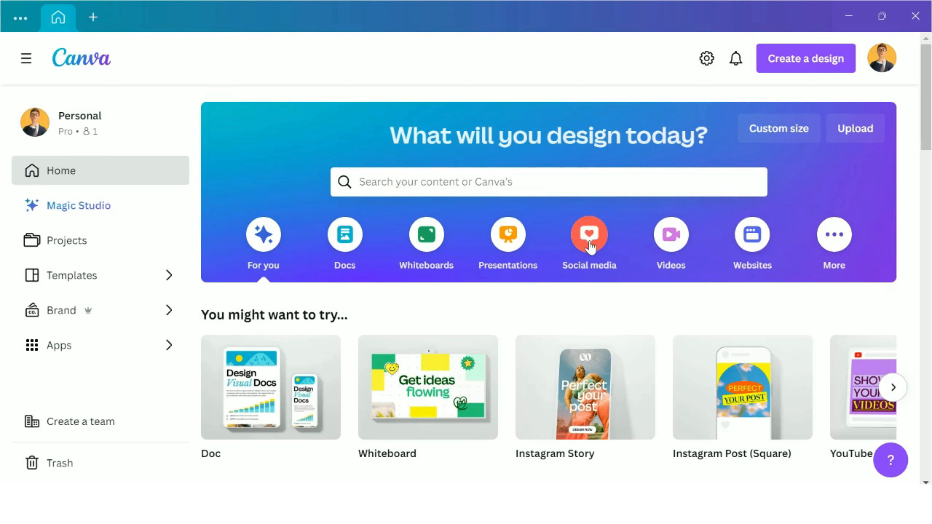
Create a blank Facebook Post (Landscape) design from the Facebook social media formats
{"action": "left_click", "coordinate": [590, 245]}
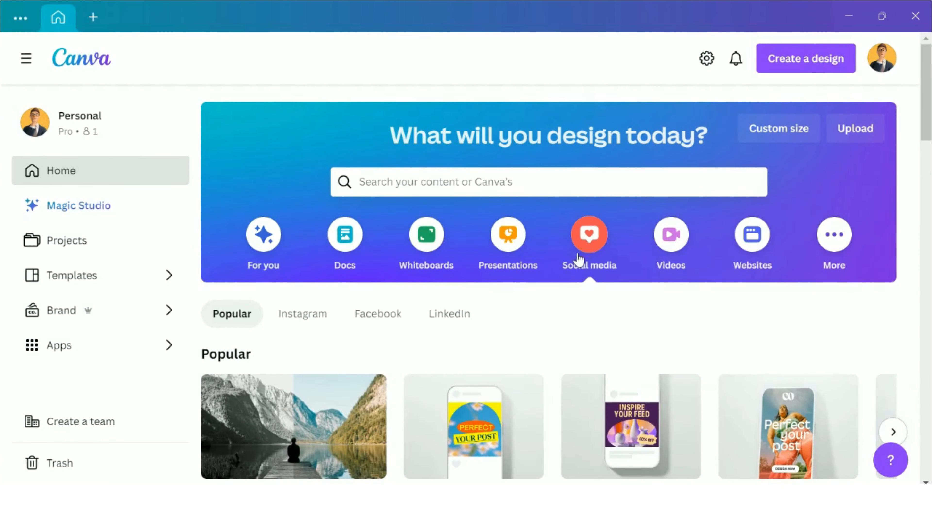
{"action": "left_click", "coordinate": [385, 316]}
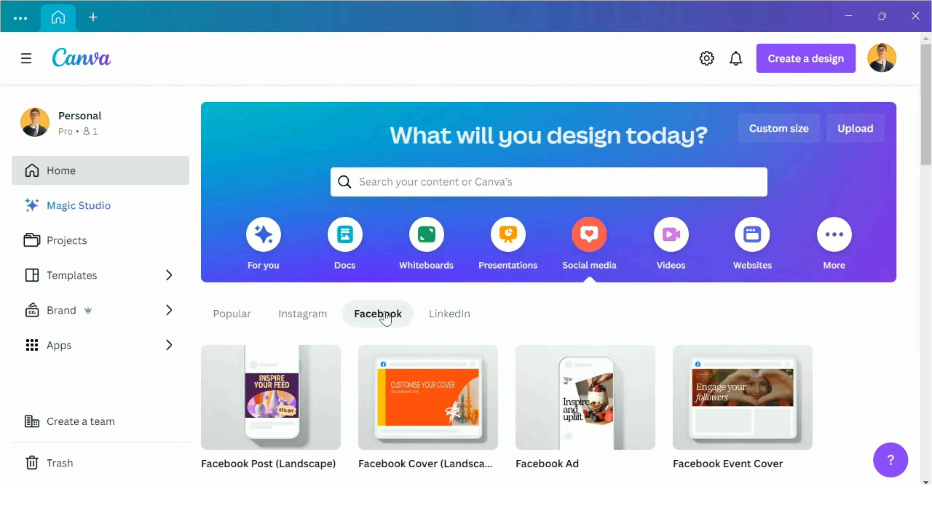
{"action": "scroll", "coordinate": [386, 317], "scroll_direction": "down", "scroll_amount": 4}
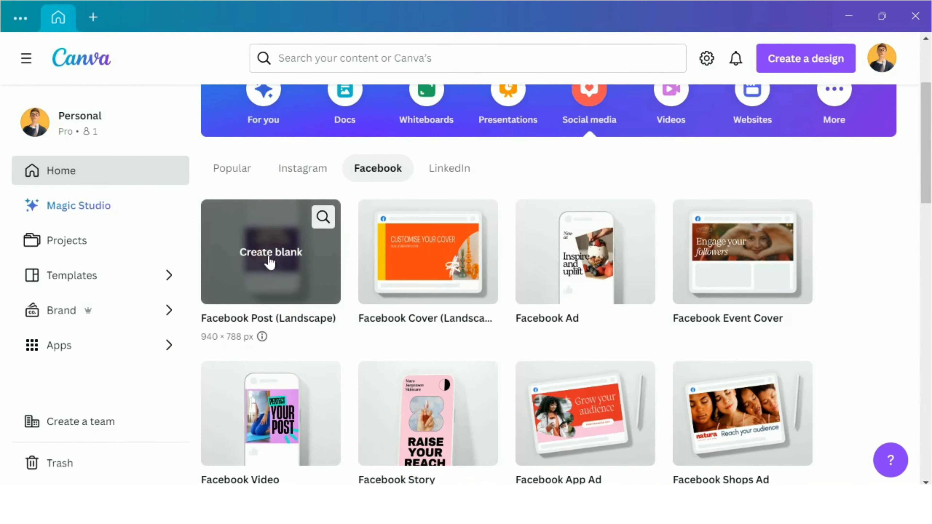
{"action": "left_click", "coordinate": [272, 262]}
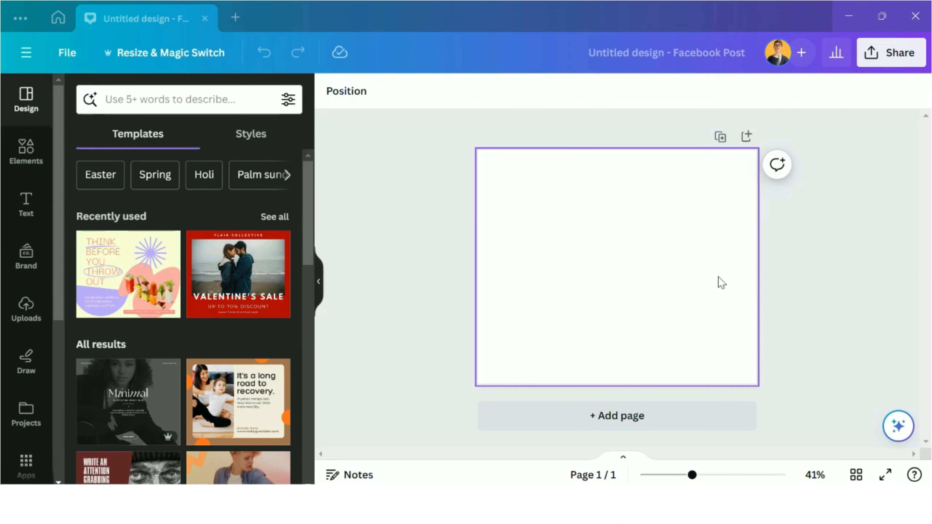
Browse the Facebook post templates and check what the Pro badge on the premium ones means
{"action": "scroll", "coordinate": [260, 256], "scroll_direction": "down", "scroll_amount": 5}
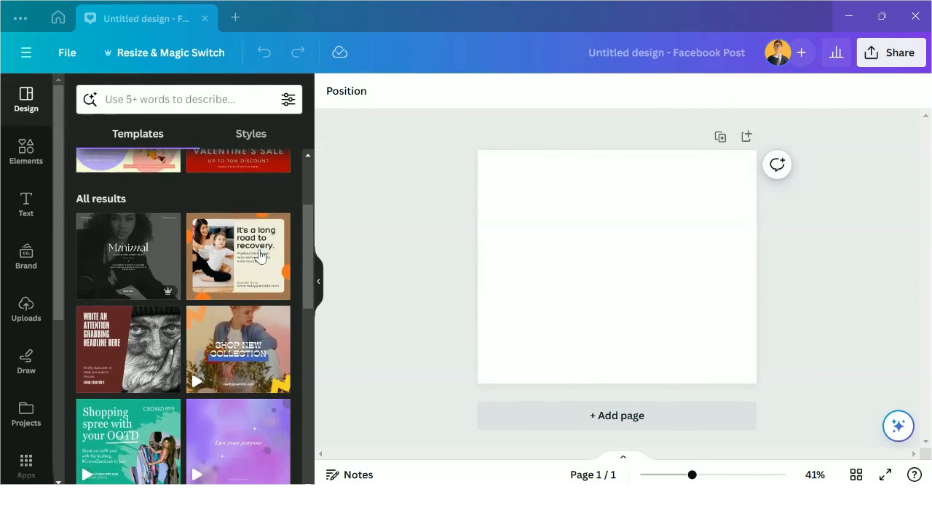
{"action": "scroll", "coordinate": [260, 256], "scroll_direction": "down", "scroll_amount": 2}
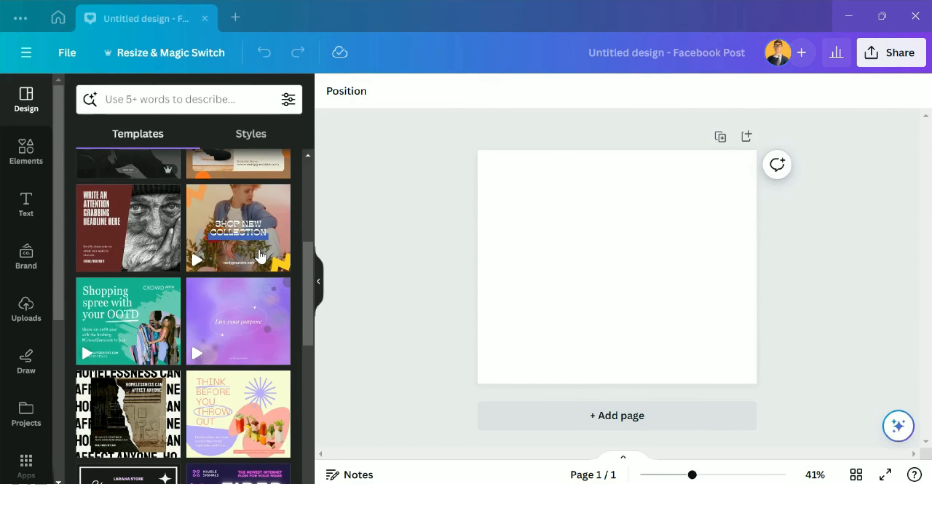
{"action": "scroll", "coordinate": [260, 256], "scroll_direction": "down", "scroll_amount": 3}
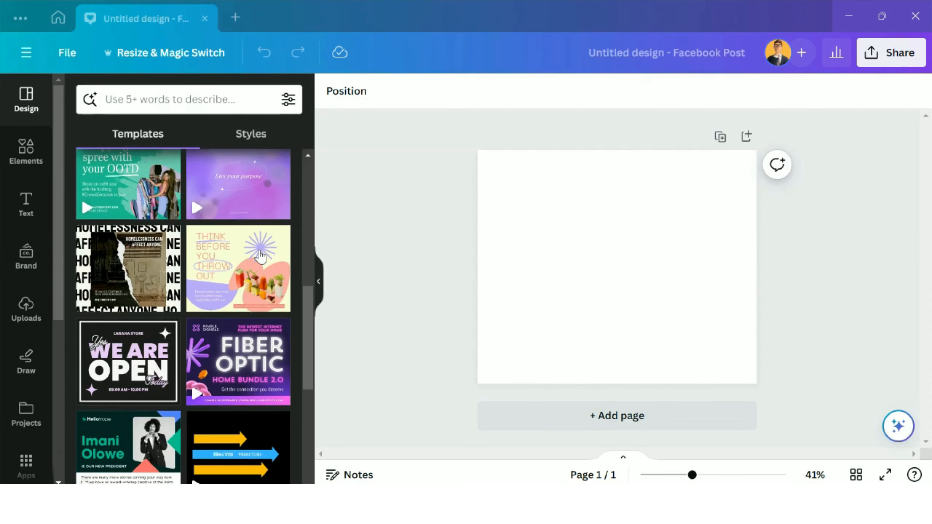
{"action": "scroll", "coordinate": [260, 255], "scroll_direction": "down", "scroll_amount": 5}
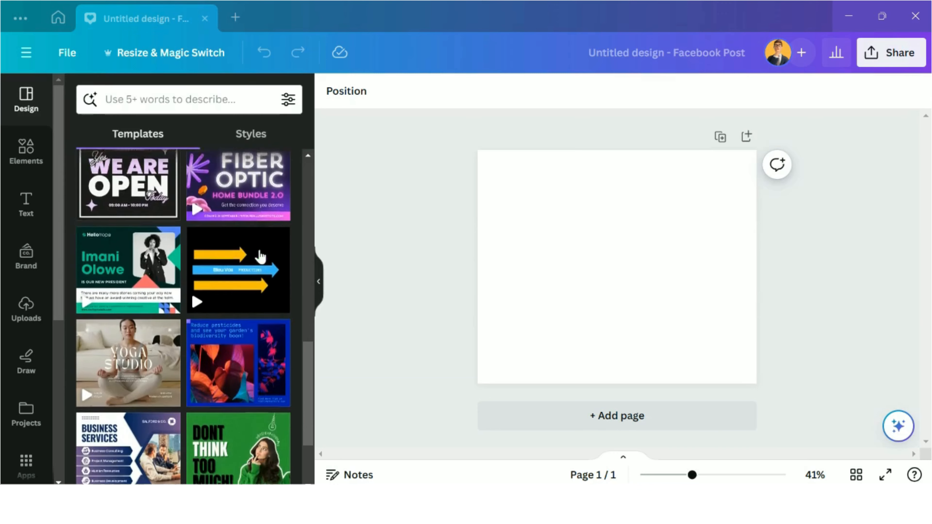
{"action": "scroll", "coordinate": [261, 256], "scroll_direction": "down", "scroll_amount": 2}
{"action": "scroll", "coordinate": [260, 256], "scroll_direction": "down", "scroll_amount": 3}
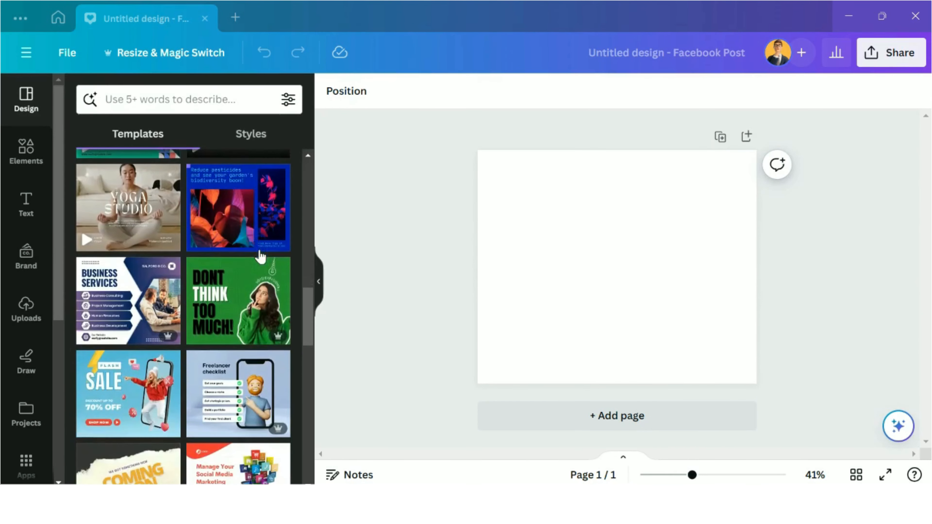
{"action": "scroll", "coordinate": [261, 256], "scroll_direction": "down", "scroll_amount": 4}
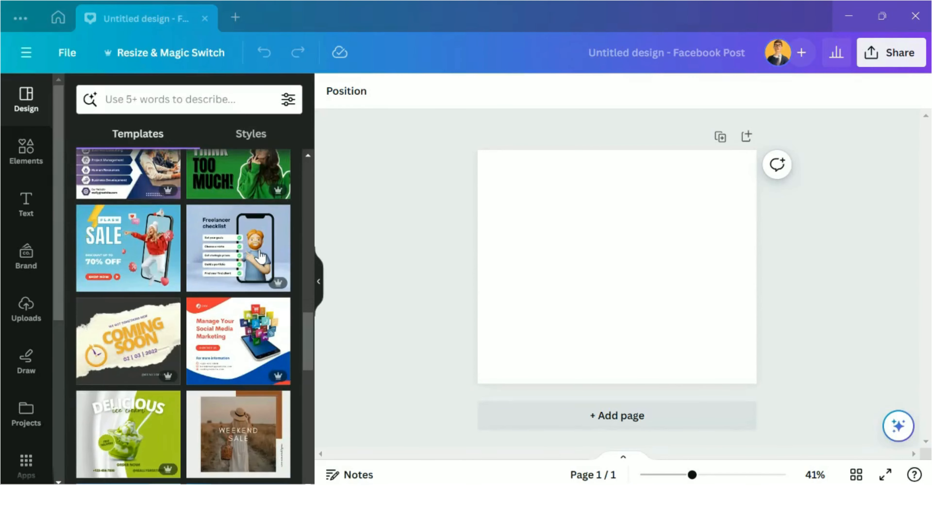
{"action": "scroll", "coordinate": [261, 256], "scroll_direction": "down", "scroll_amount": 2}
{"action": "scroll", "coordinate": [261, 255], "scroll_direction": "down", "scroll_amount": 2}
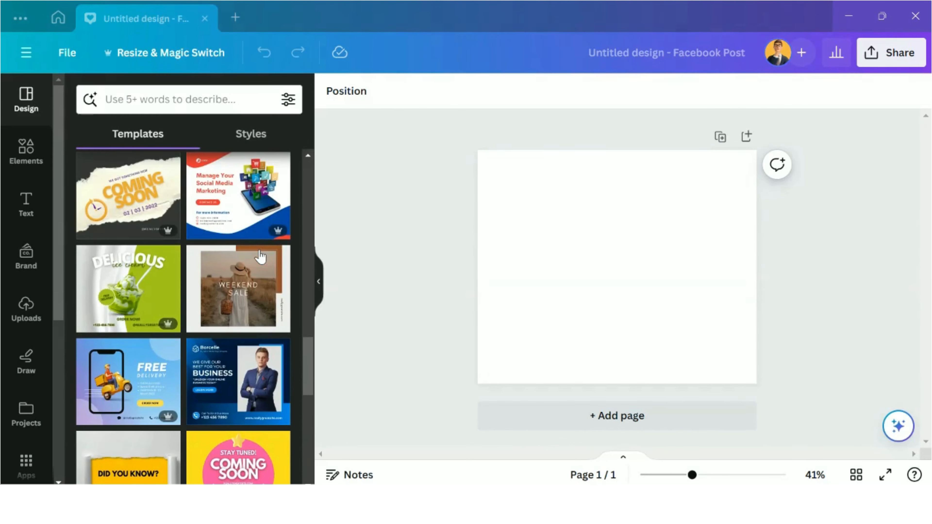
{"action": "scroll", "coordinate": [260, 256], "scroll_direction": "down", "scroll_amount": 3}
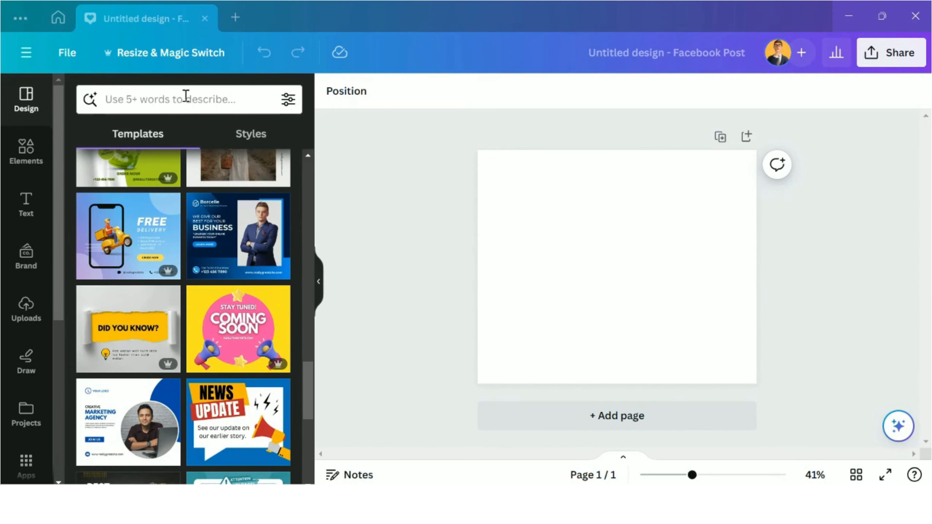
{"action": "scroll", "coordinate": [230, 256], "scroll_direction": "down", "scroll_amount": 3}
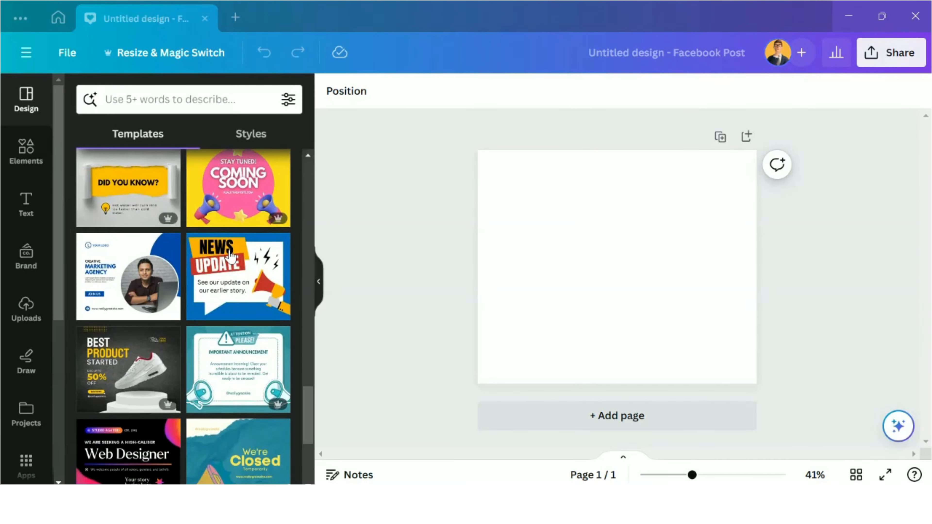
{"action": "scroll", "coordinate": [230, 256], "scroll_direction": "down", "scroll_amount": 3}
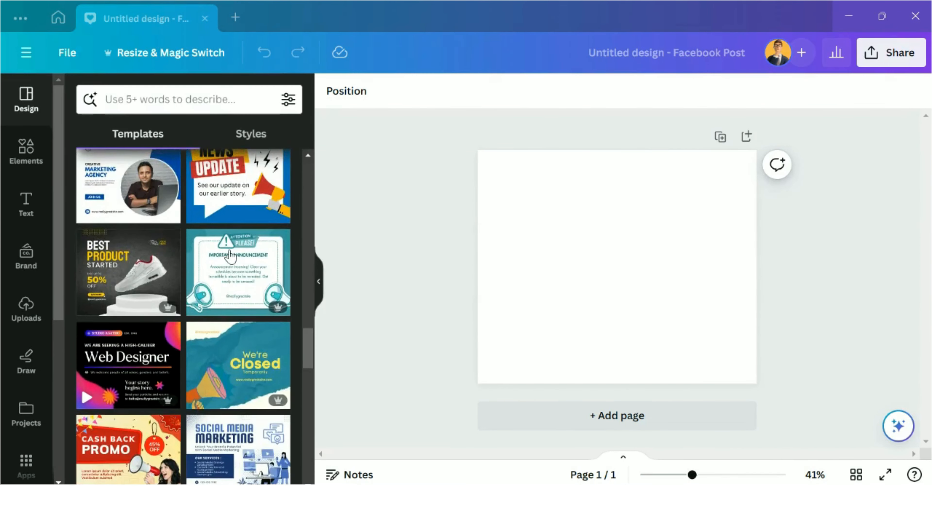
{"action": "scroll", "coordinate": [230, 256], "scroll_direction": "down", "scroll_amount": 4}
{"action": "scroll", "coordinate": [230, 256], "scroll_direction": "down", "scroll_amount": 4}
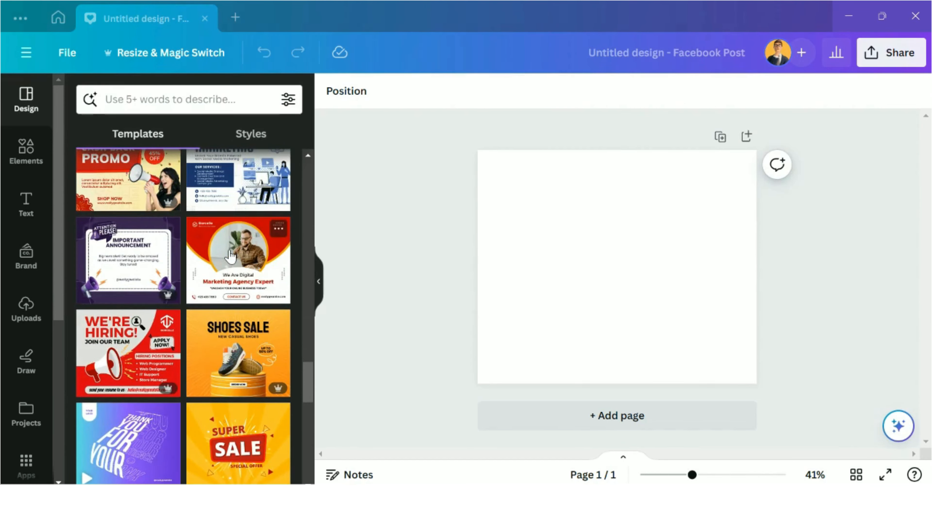
{"action": "scroll", "coordinate": [230, 256], "scroll_direction": "down", "scroll_amount": 4}
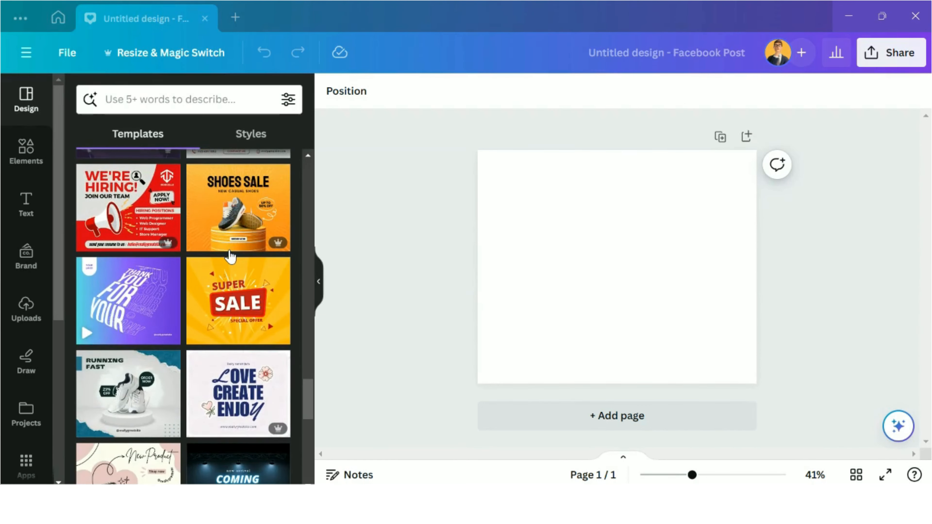
{"action": "scroll", "coordinate": [230, 256], "scroll_direction": "down", "scroll_amount": 4}
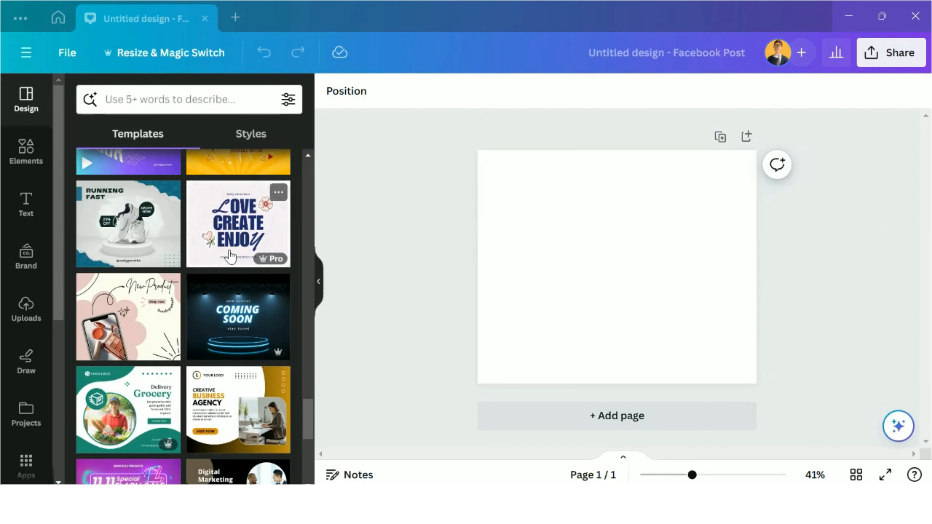
{"action": "scroll", "coordinate": [231, 256], "scroll_direction": "down", "scroll_amount": 4}
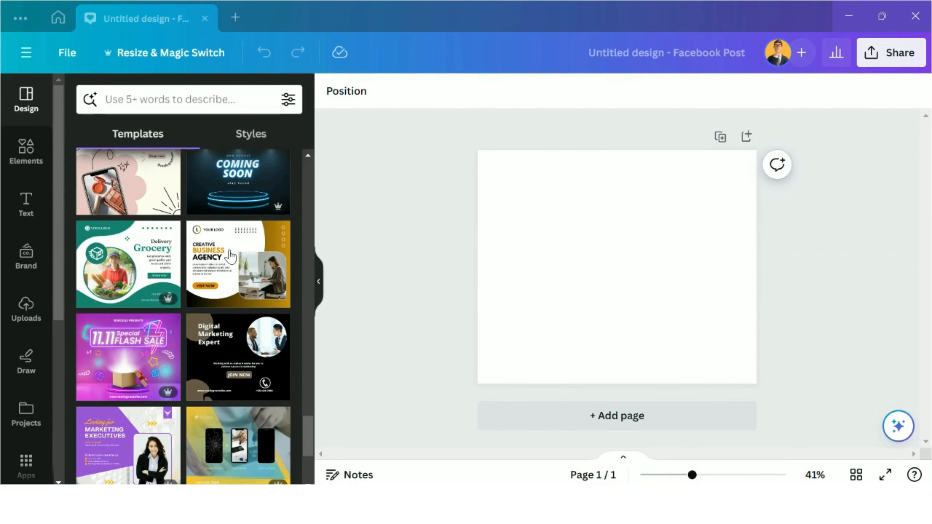
{"action": "scroll", "coordinate": [230, 256], "scroll_direction": "down", "scroll_amount": 4}
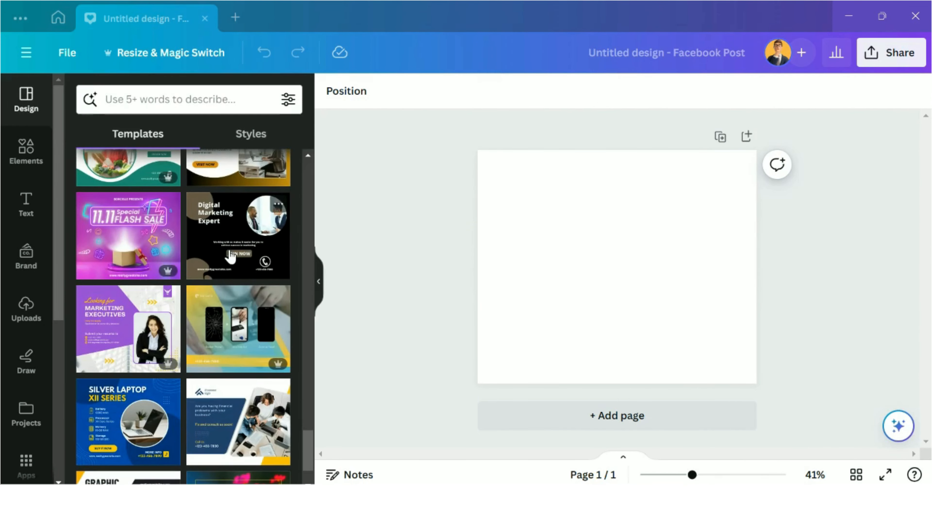
{"action": "mouse_move", "coordinate": [171, 275]}
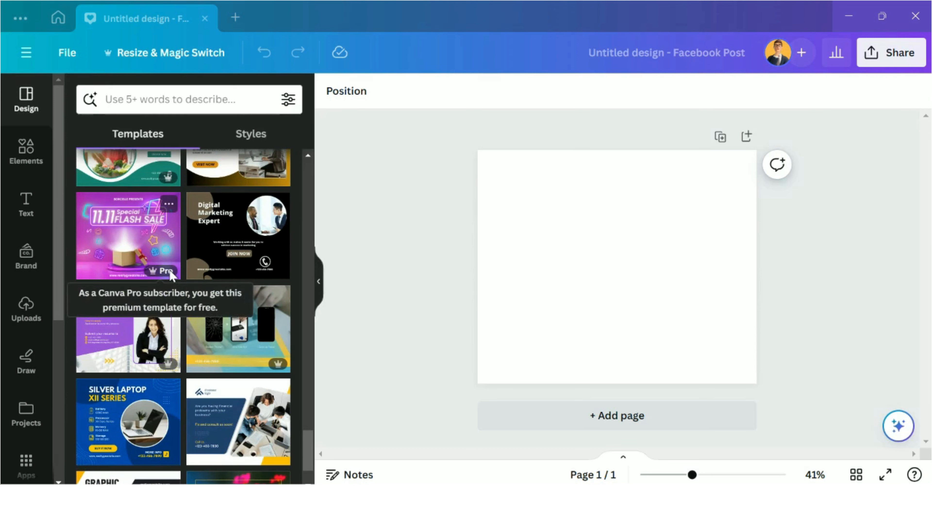
{"action": "mouse_move", "coordinate": [168, 365]}
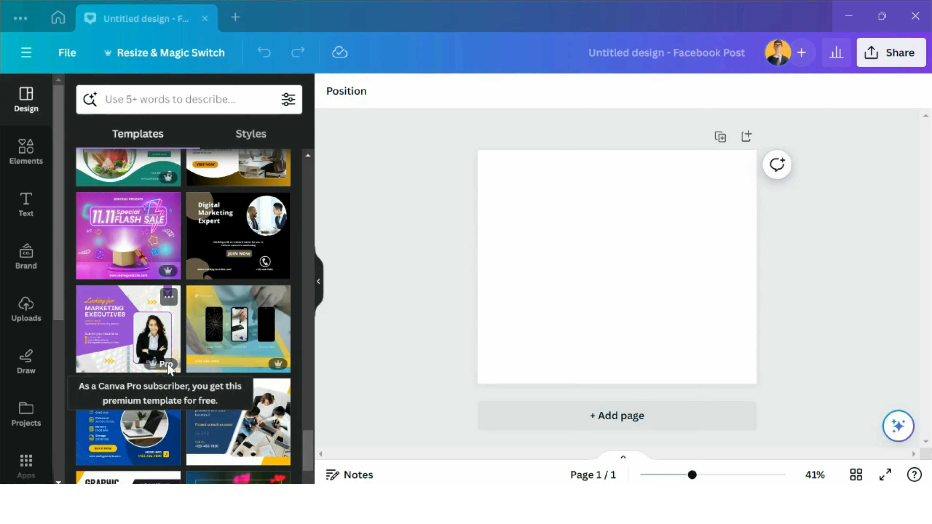
Find the blue and yellow "Registration Opens Today" template further down the results and apply it to the blank page
{"action": "scroll", "coordinate": [178, 329], "scroll_direction": "down", "scroll_amount": 5}
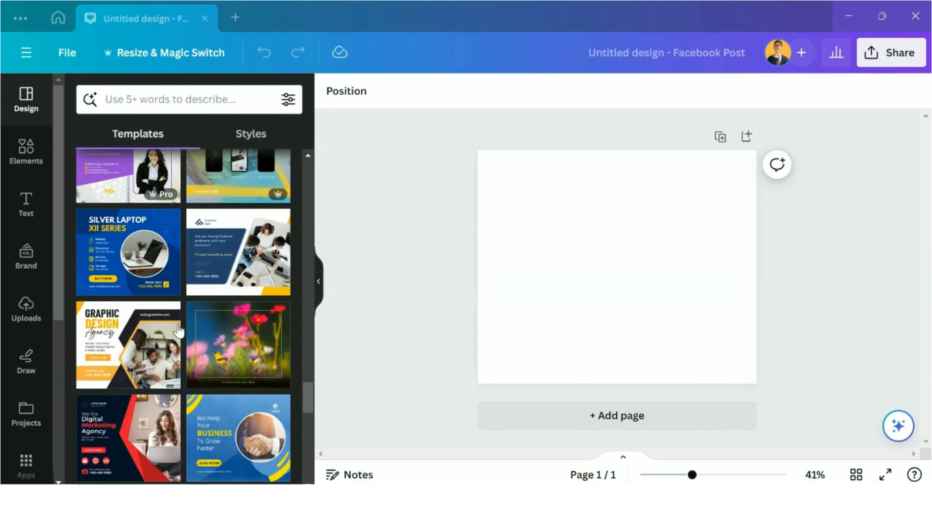
{"action": "scroll", "coordinate": [218, 321], "scroll_direction": "down", "scroll_amount": 4}
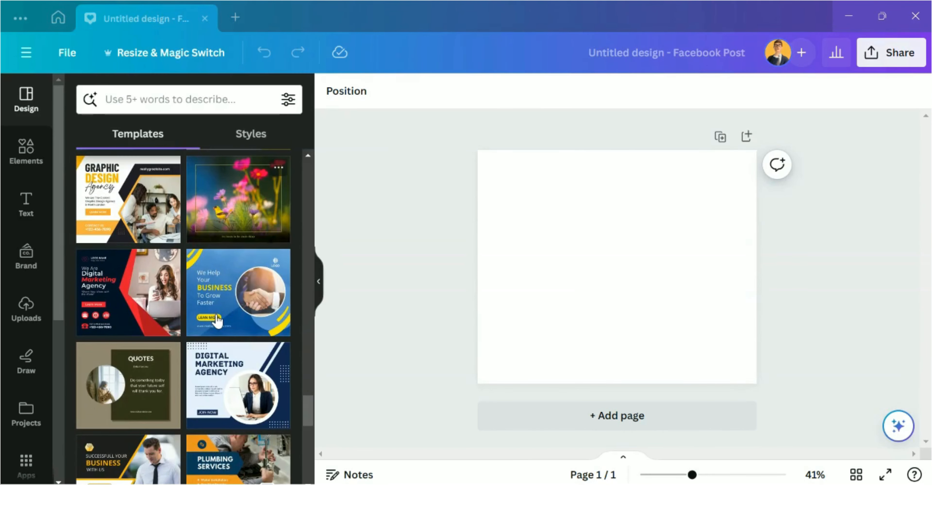
{"action": "scroll", "coordinate": [217, 320], "scroll_direction": "down", "scroll_amount": 4}
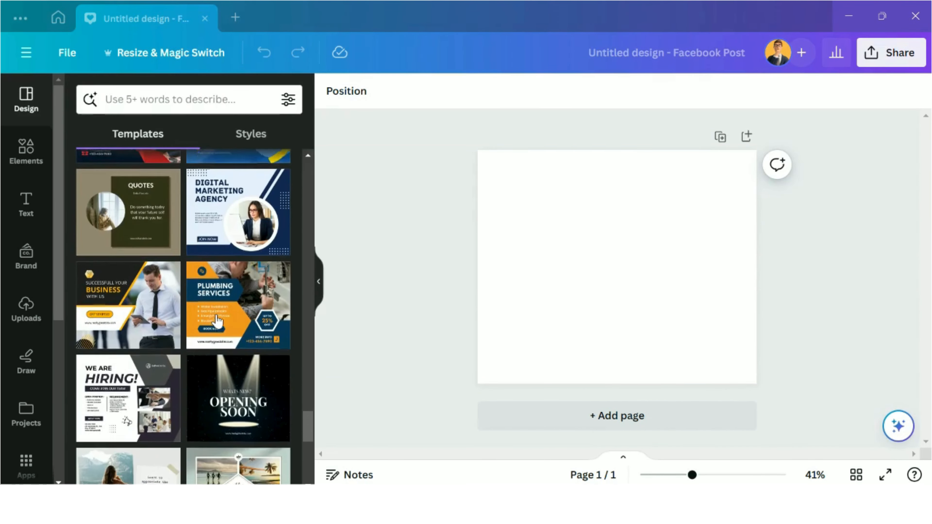
{"action": "scroll", "coordinate": [217, 321], "scroll_direction": "down", "scroll_amount": 4}
{"action": "scroll", "coordinate": [218, 321], "scroll_direction": "down", "scroll_amount": 8}
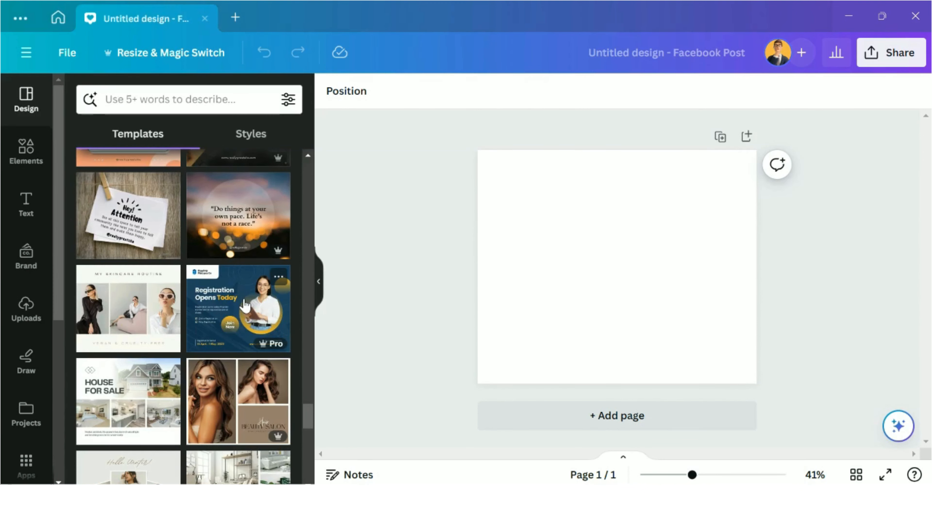
{"action": "left_click", "coordinate": [244, 305]}
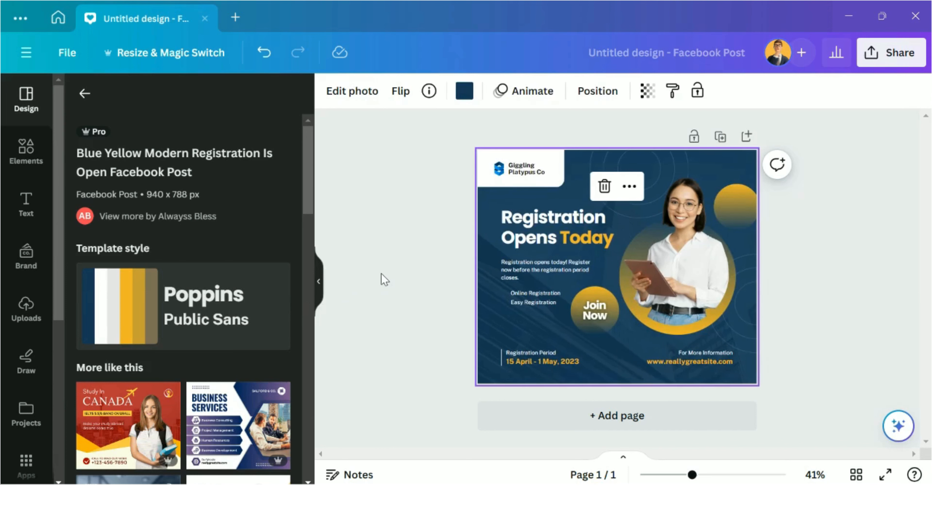
Examine which template elements can be selected individually, including the logo box, woman's photo, texts, Join Now circle, website, date and yellow circle
{"action": "scroll", "coordinate": [516, 272], "scroll_direction": "up", "scroll_amount": 1}
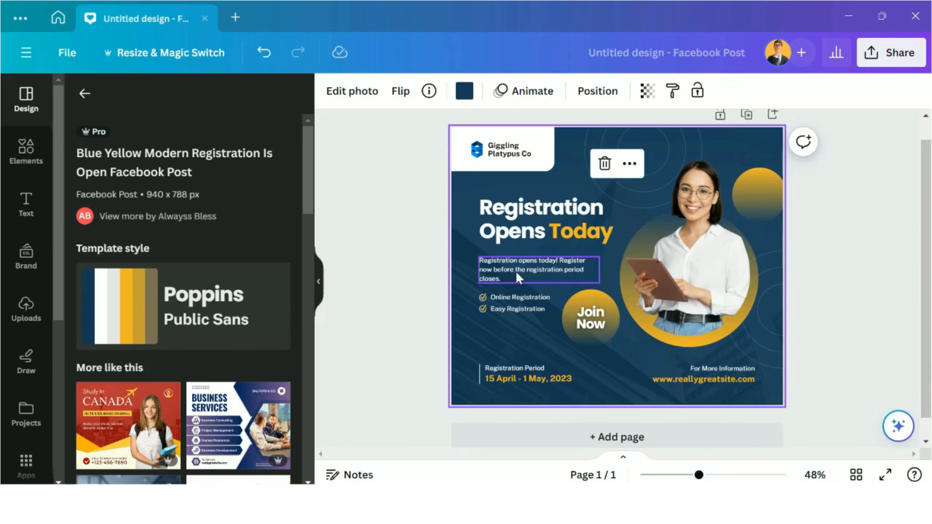
{"action": "scroll", "coordinate": [515, 270], "scroll_direction": "up", "scroll_amount": 1}
{"action": "scroll", "coordinate": [566, 282], "scroll_direction": "down", "scroll_amount": 1}
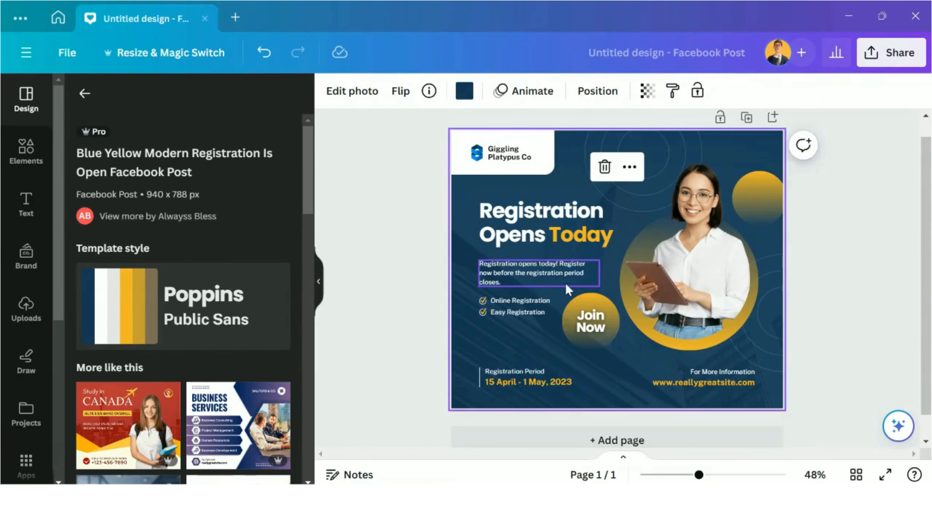
{"action": "left_click", "coordinate": [522, 145]}
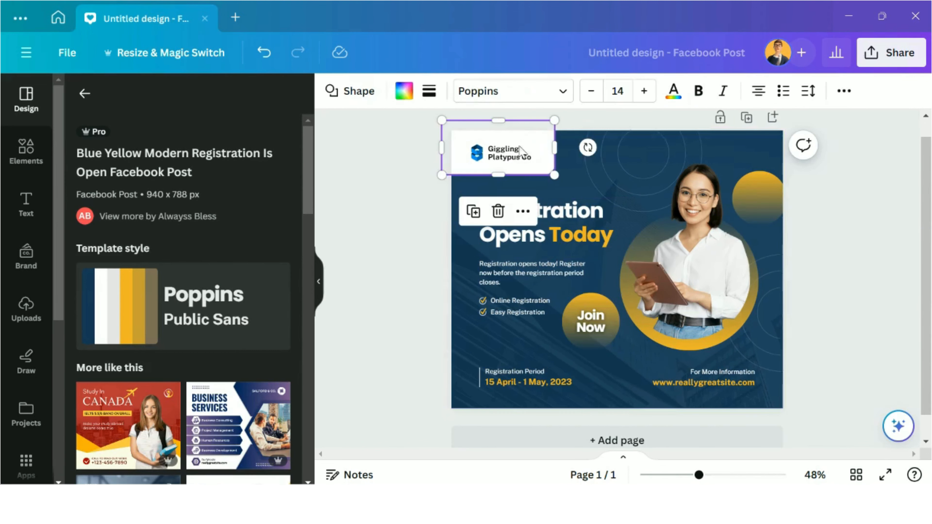
{"action": "left_click", "coordinate": [622, 182]}
{"action": "left_click", "coordinate": [712, 218]}
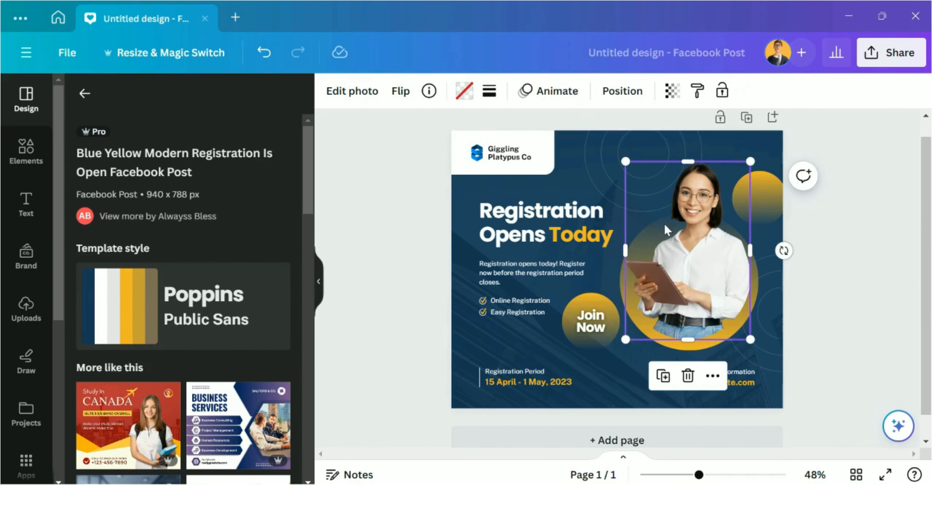
{"action": "left_click", "coordinate": [567, 224]}
{"action": "left_click", "coordinate": [539, 274]}
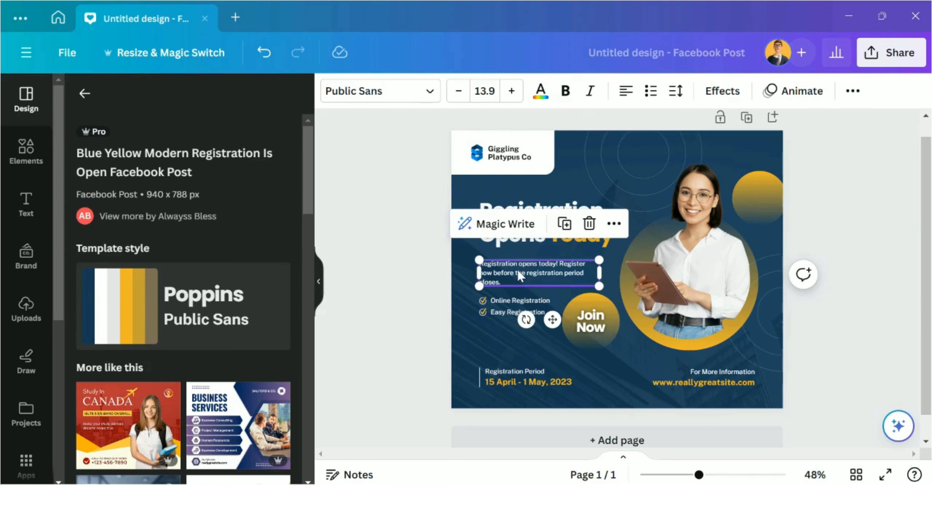
{"action": "left_click", "coordinate": [570, 308]}
{"action": "left_click", "coordinate": [572, 338]}
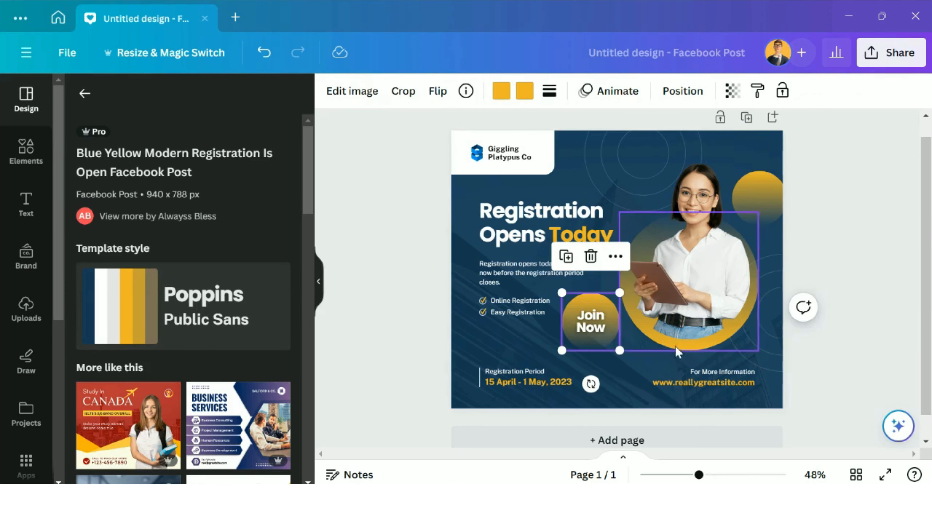
{"action": "left_click", "coordinate": [703, 373]}
{"action": "left_click", "coordinate": [702, 385]}
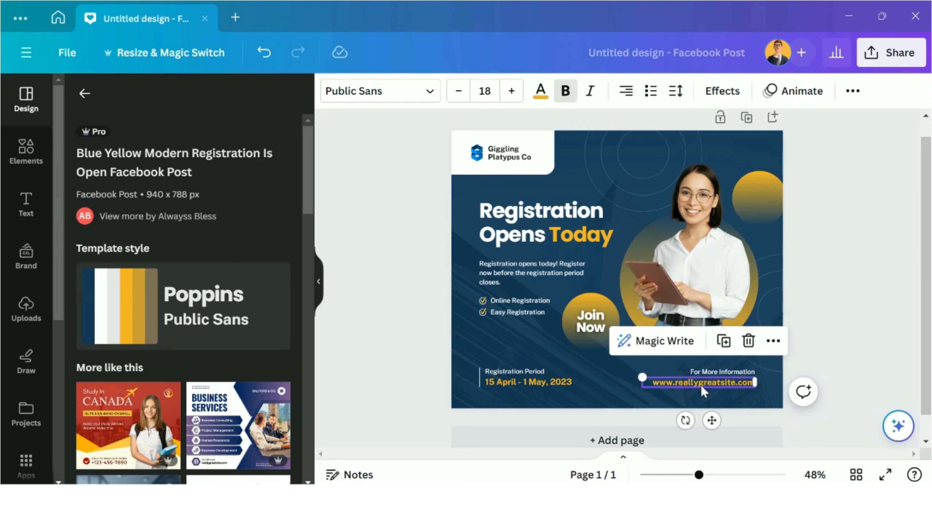
{"action": "left_click", "coordinate": [534, 382]}
{"action": "left_click", "coordinate": [535, 381]}
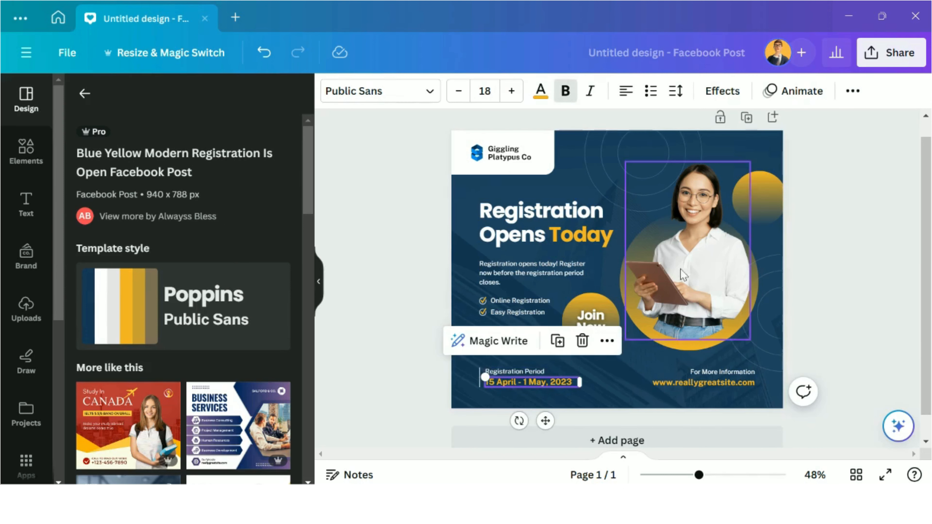
{"action": "left_click", "coordinate": [755, 210]}
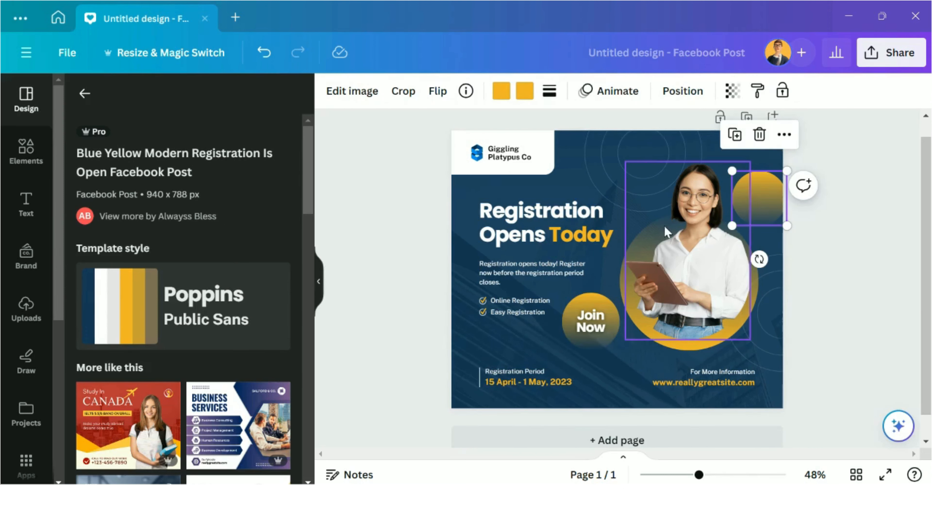
Change the font of the whole "Registration Opens Today" heading to Arapey from the popular fonts
{"action": "left_click", "coordinate": [537, 219]}
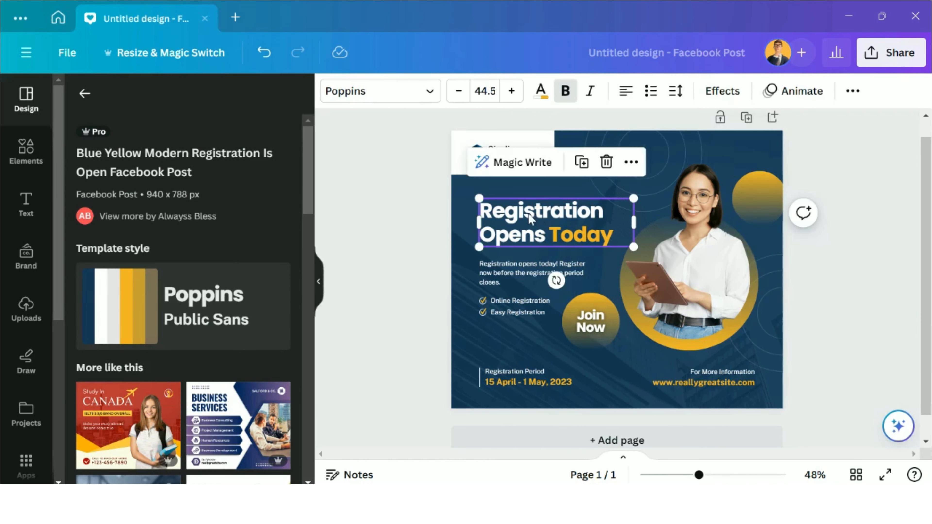
{"action": "left_click", "coordinate": [529, 214]}
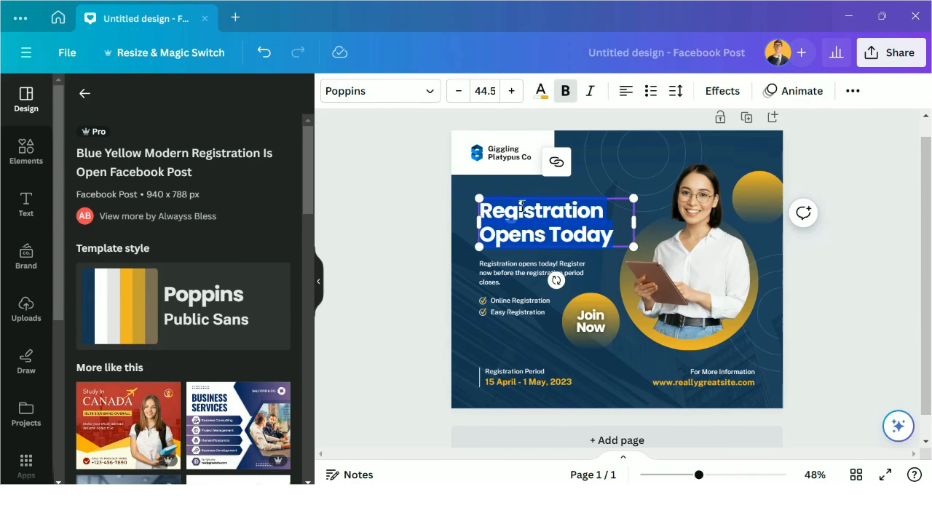
{"action": "left_click", "coordinate": [430, 92]}
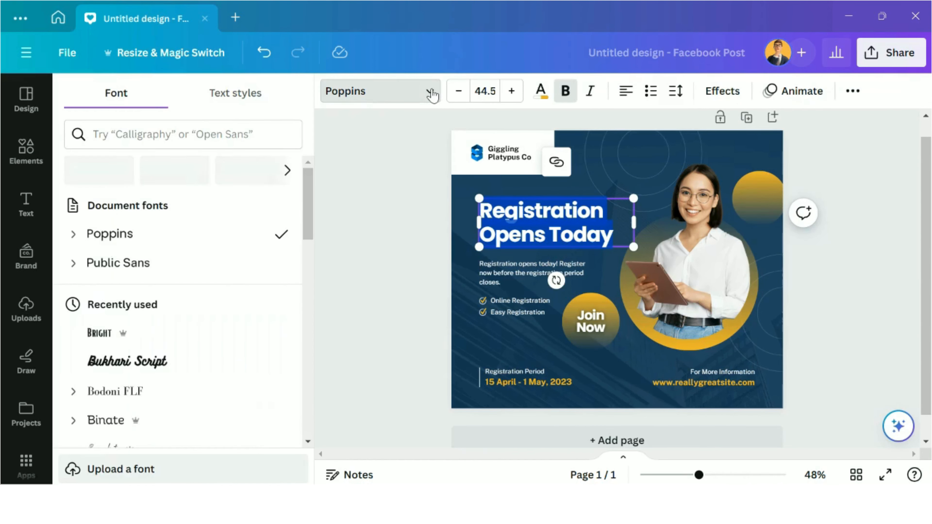
{"action": "scroll", "coordinate": [218, 243], "scroll_direction": "down", "scroll_amount": 7}
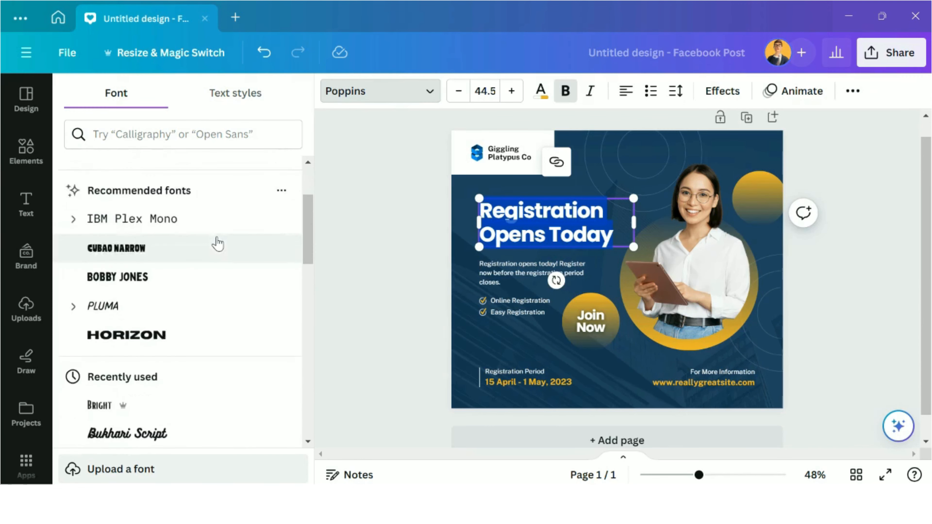
{"action": "scroll", "coordinate": [219, 243], "scroll_direction": "down", "scroll_amount": 8}
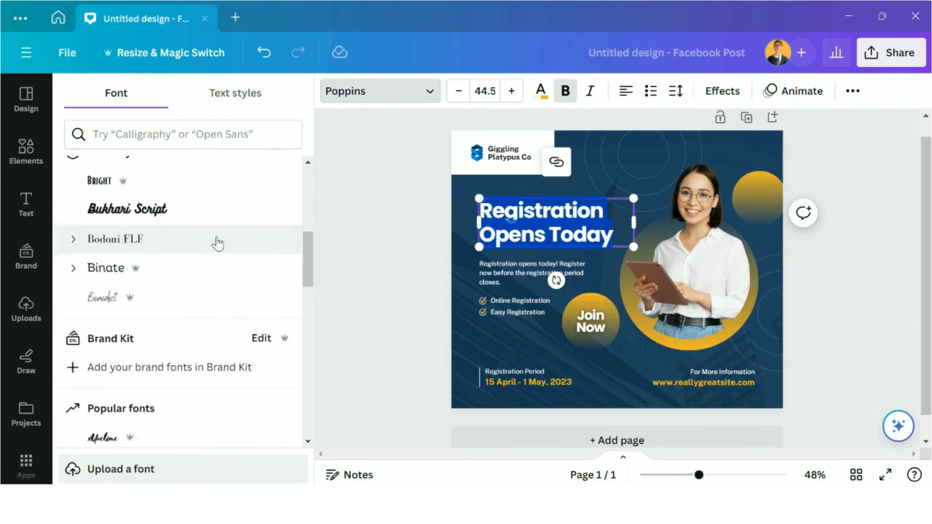
{"action": "left_click", "coordinate": [104, 334]}
Recolor the word "Today" in the heading white to match the rest of the heading
{"action": "left_click", "coordinate": [554, 237]}
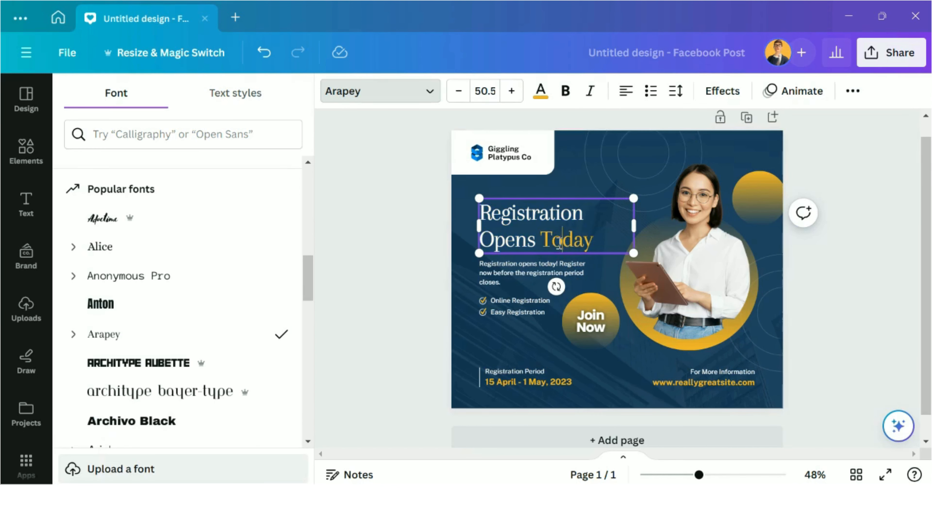
{"action": "left_click_drag", "start_coordinate": [541, 241], "coordinate": [591, 238]}
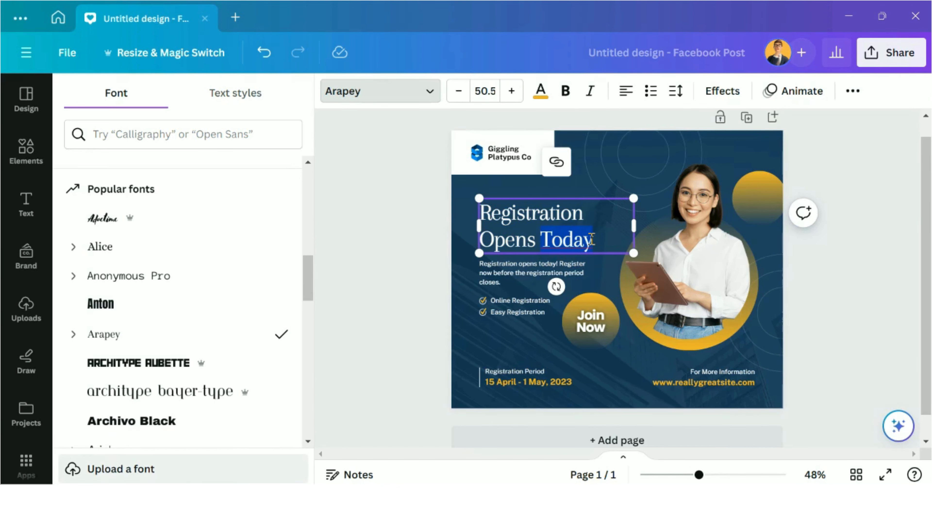
{"action": "left_click", "coordinate": [541, 90]}
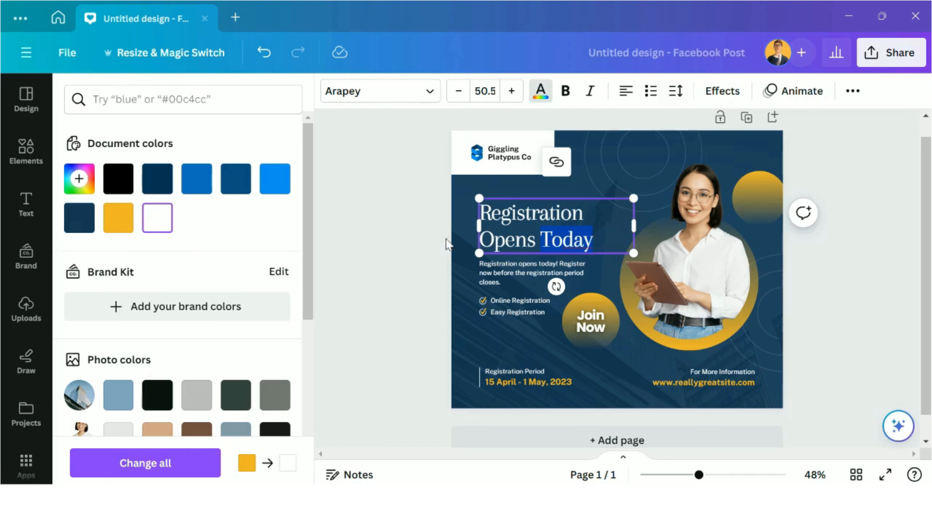
{"action": "left_click", "coordinate": [458, 246]}
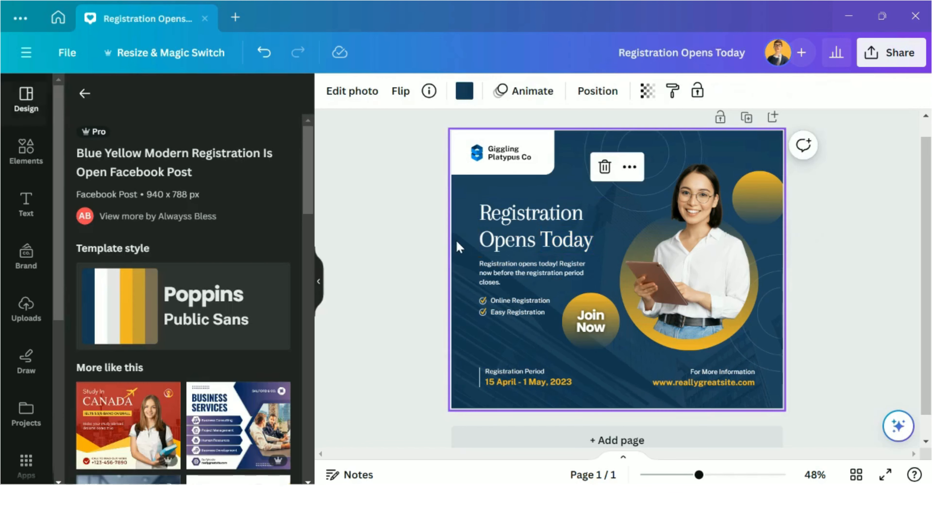
Move the Join Now circle with its text to the design's upper-right corner, in place of the plain yellow circle
{"action": "left_click", "coordinate": [38, 167]}
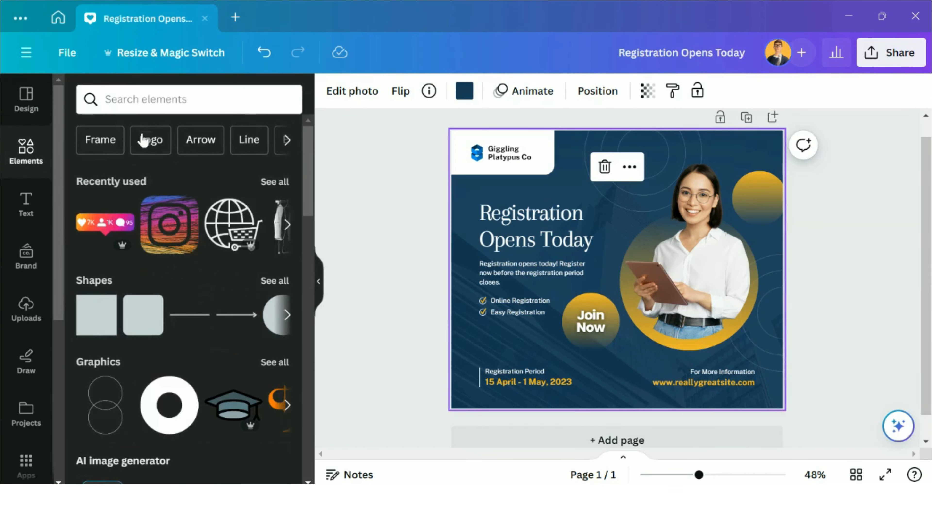
{"action": "left_click", "coordinate": [152, 101]}
{"action": "left_click", "coordinate": [386, 257]}
{"action": "left_click_drag", "start_coordinate": [605, 360], "coordinate": [751, 170]}
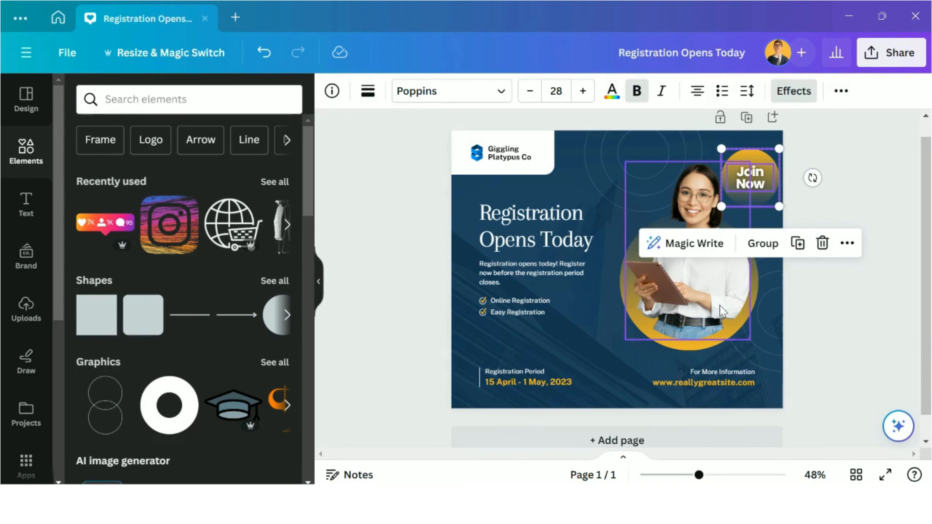
{"action": "left_click", "coordinate": [850, 285]}
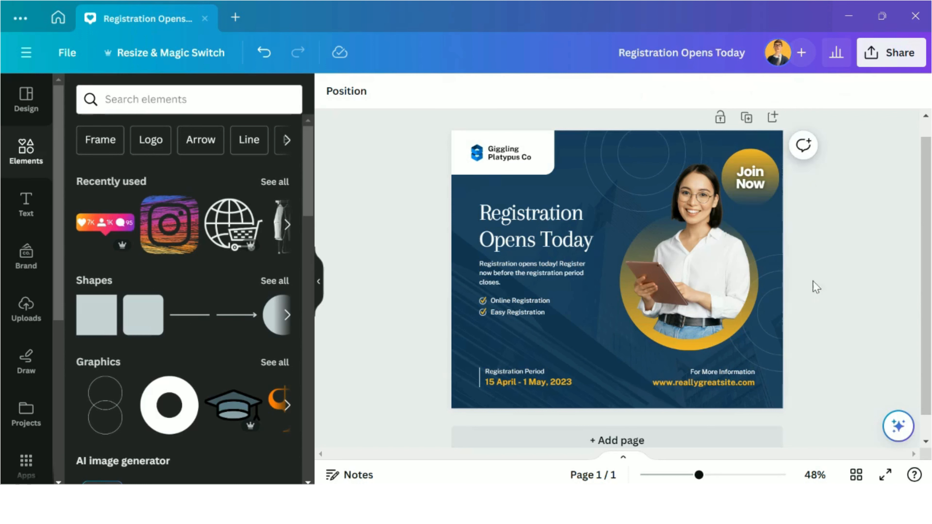
Select the woman's photo, search the elements for "photos" and browse the photo results for possible replacements
{"action": "left_click", "coordinate": [703, 256]}
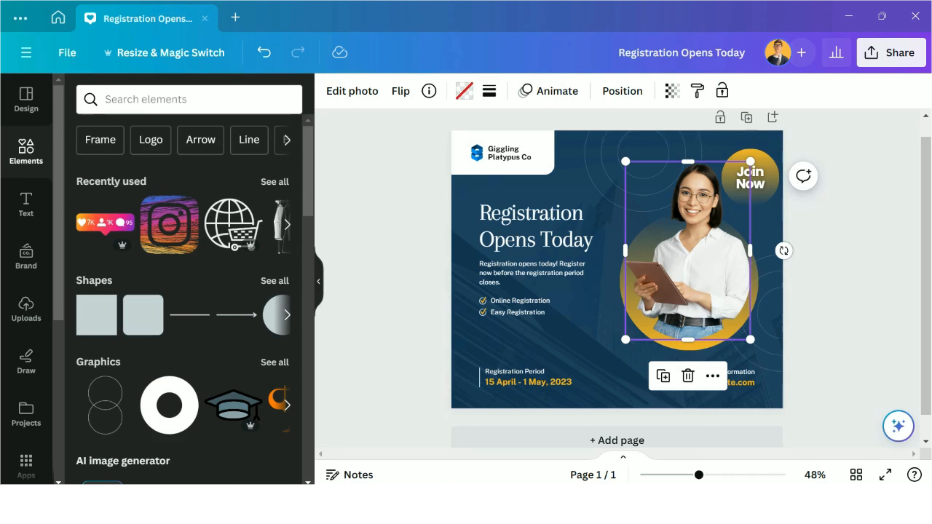
{"action": "left_click", "coordinate": [129, 100]}
{"action": "type", "text": "photos"}
{"action": "key", "text": "Return"}
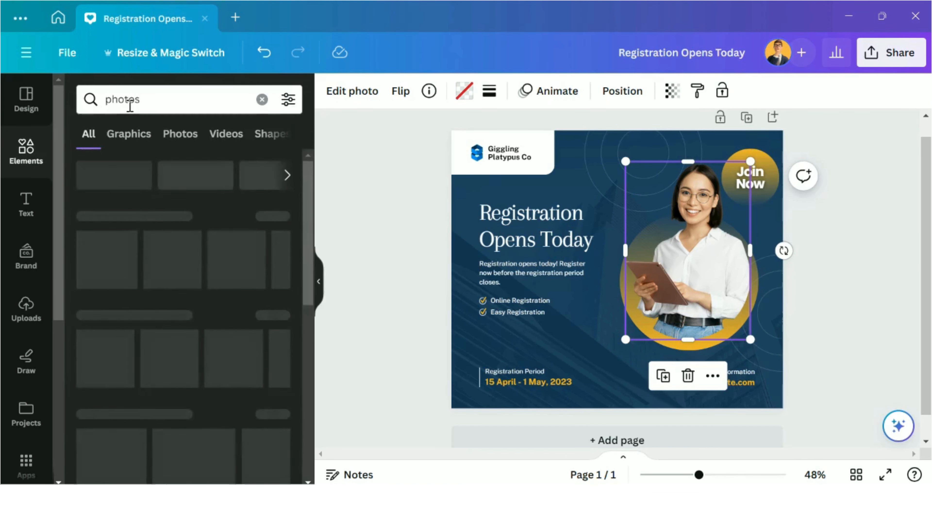
{"action": "left_click", "coordinate": [164, 133]}
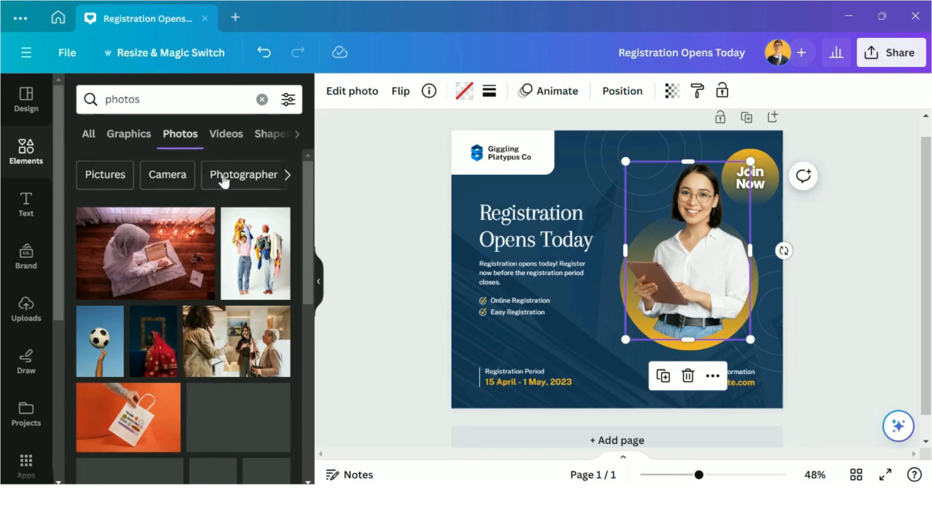
{"action": "scroll", "coordinate": [190, 314], "scroll_direction": "down", "scroll_amount": 2}
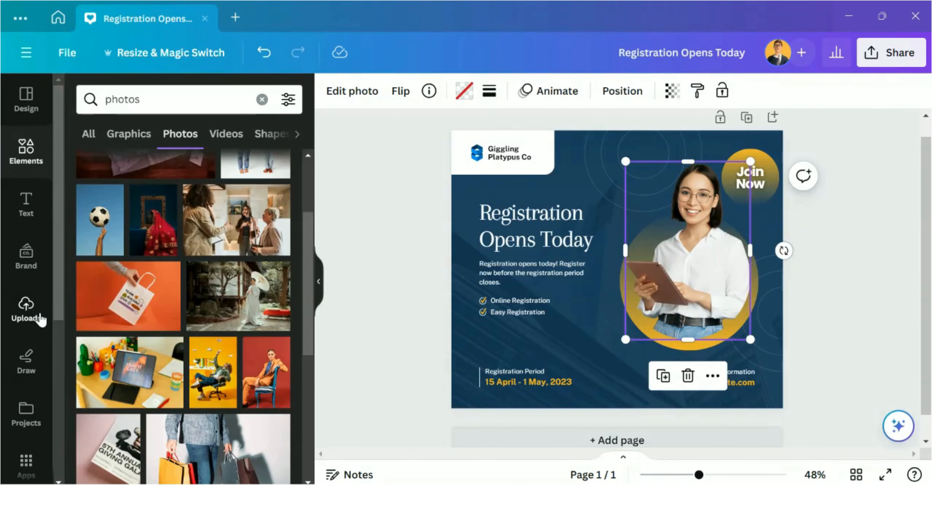
{"action": "scroll", "coordinate": [197, 306], "scroll_direction": "down", "scroll_amount": 7}
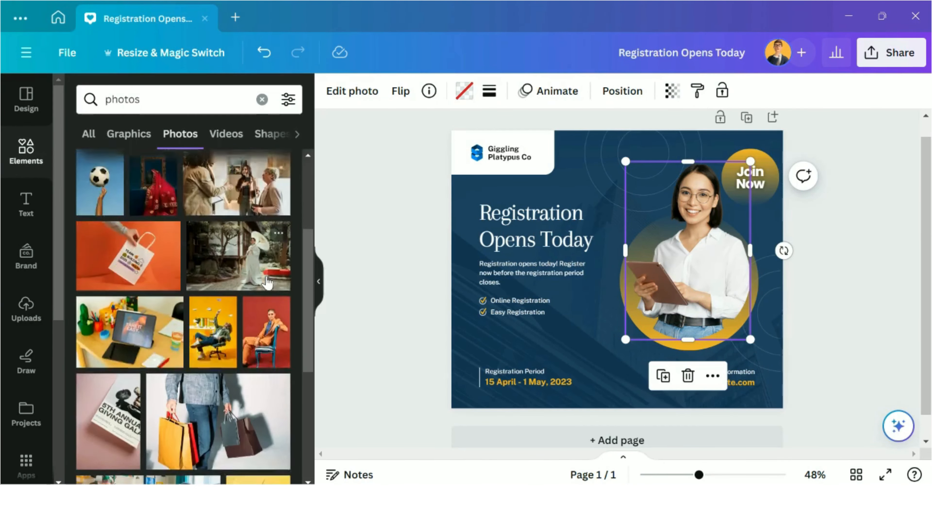
{"action": "scroll", "coordinate": [267, 283], "scroll_direction": "down", "scroll_amount": 3}
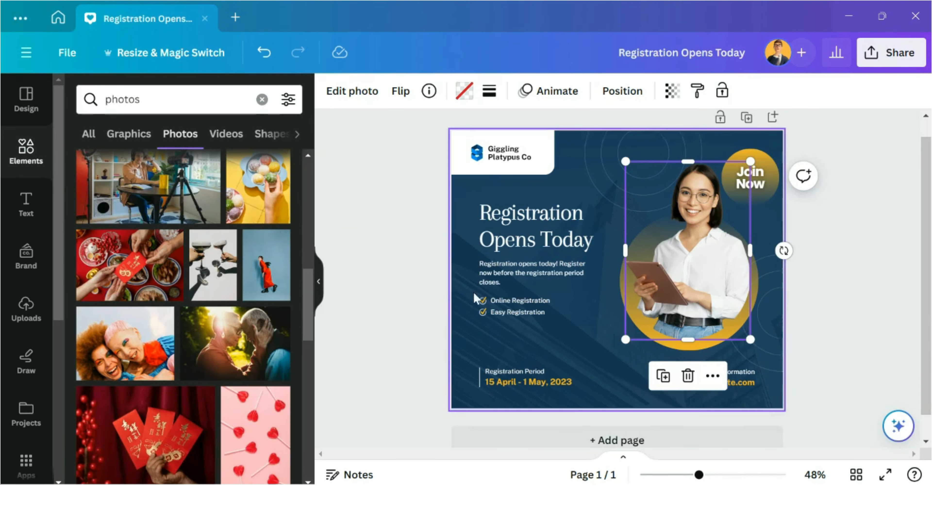
Move the small registration paragraph up onto the heading and undo that move
{"action": "left_click_drag", "start_coordinate": [526, 283], "coordinate": [560, 239]}
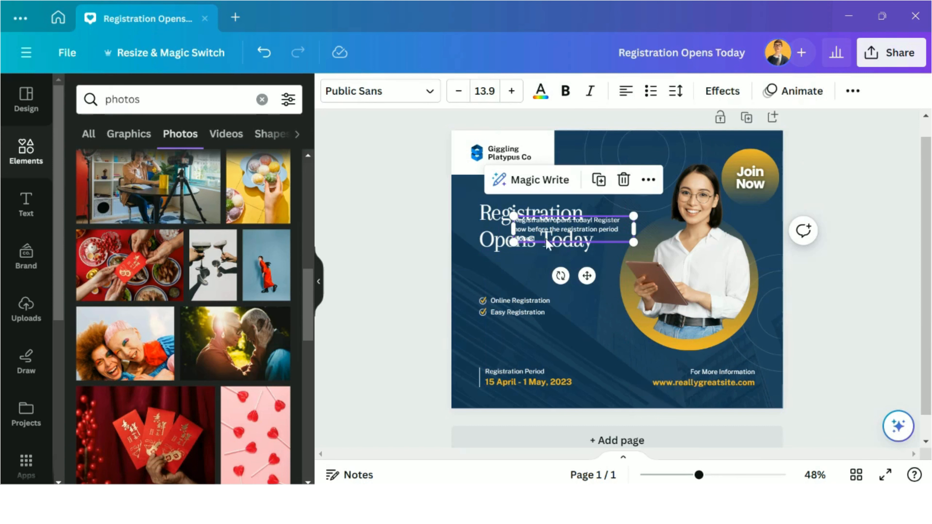
{"action": "left_click", "coordinate": [263, 55]}
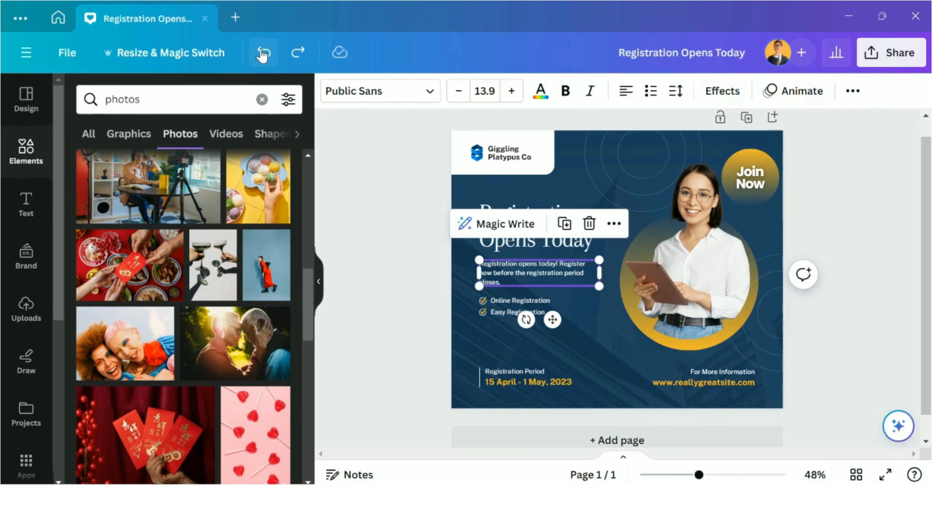
{"action": "left_click", "coordinate": [604, 353]}
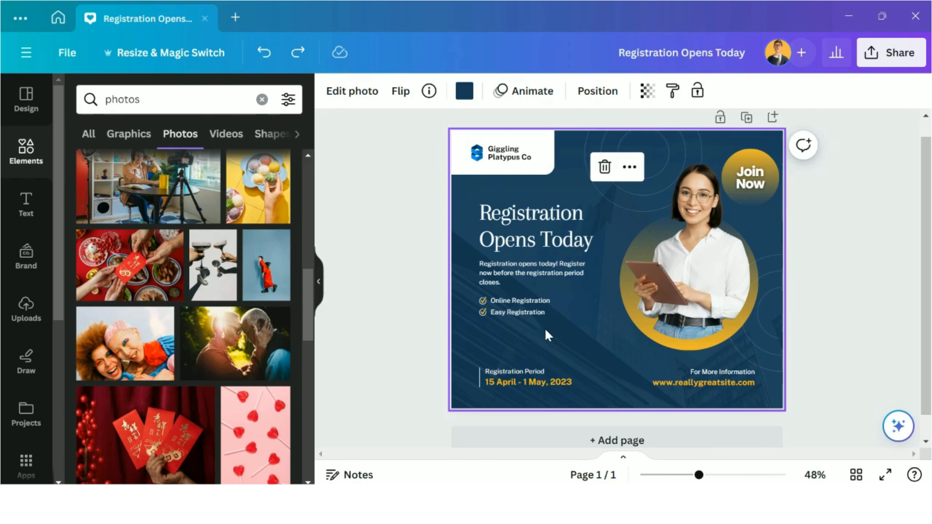
Enlarge the "Online Registration" and "Easy Registration" lines together with their check marks
{"action": "left_click_drag", "start_coordinate": [560, 324], "coordinate": [465, 293]}
{"action": "left_click_drag", "start_coordinate": [562, 316], "coordinate": [599, 324]}
{"action": "left_click", "coordinate": [589, 354]}
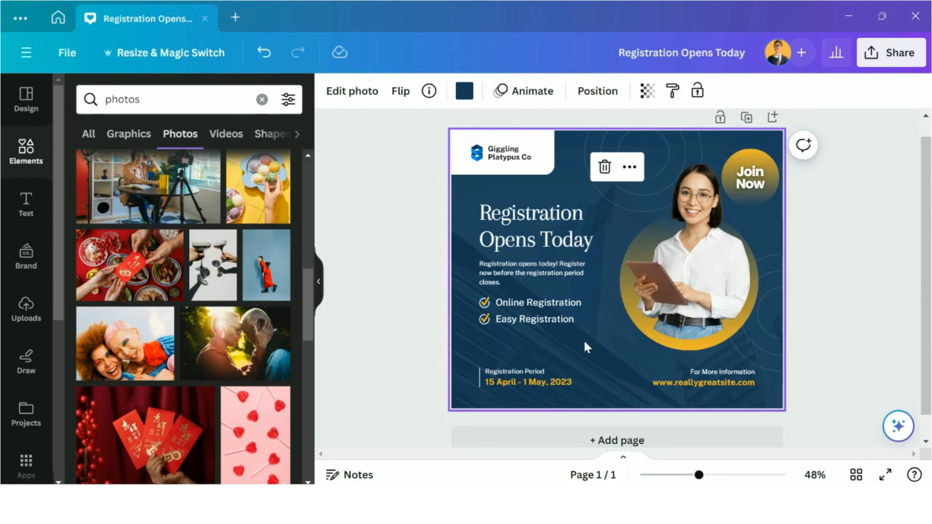
Save the edited Registration Opens Today design
{"action": "left_click", "coordinate": [72, 52]}
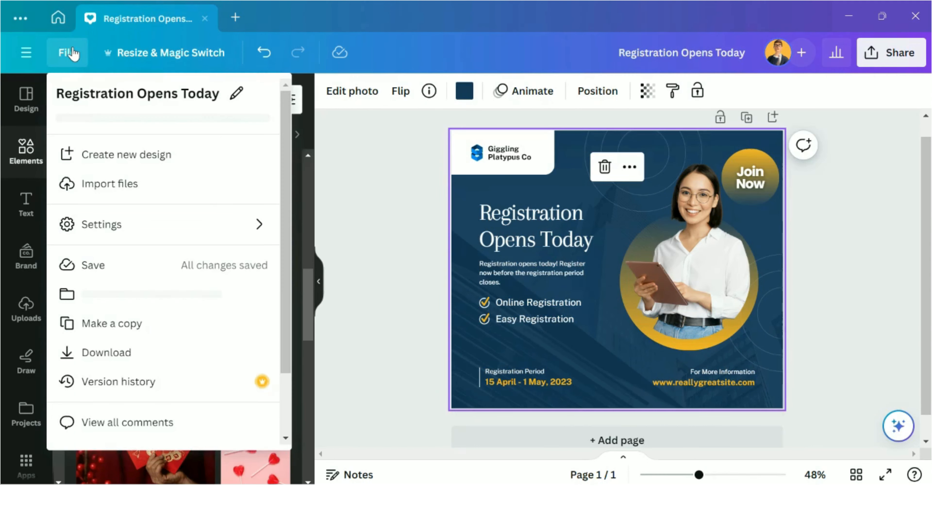
{"action": "scroll", "coordinate": [111, 113], "scroll_direction": "down", "scroll_amount": 2}
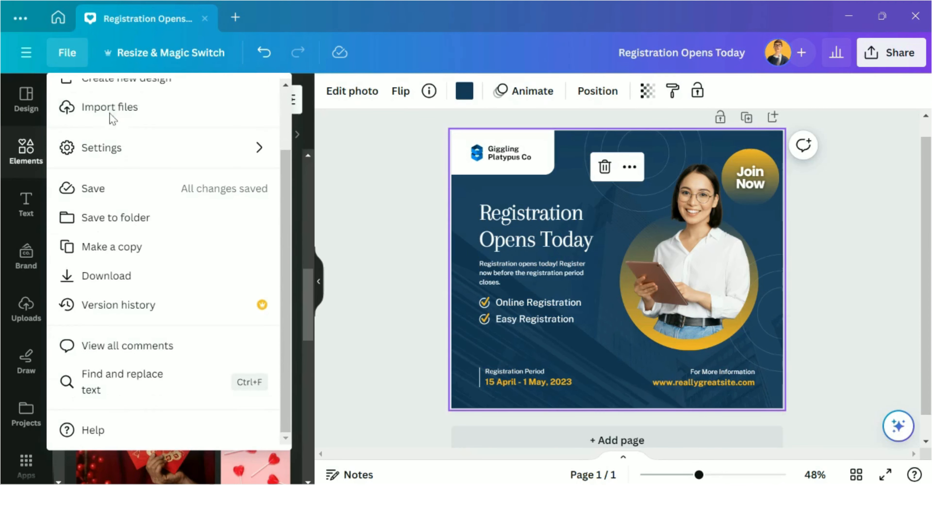
{"action": "left_click", "coordinate": [129, 189]}
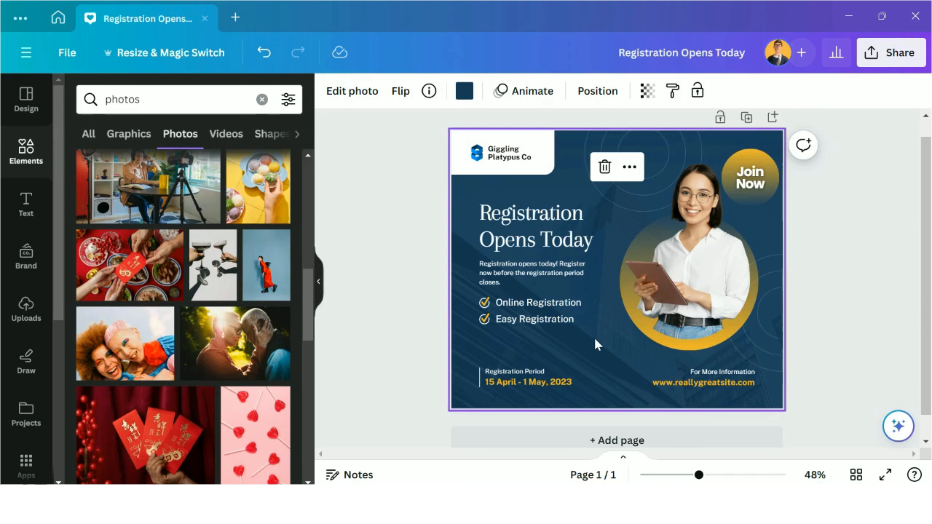
Examine the sharing option that publishes the design straight to a Facebook Page, without connecting an account
{"action": "left_click", "coordinate": [892, 53]}
{"action": "scroll", "coordinate": [804, 272], "scroll_direction": "down", "scroll_amount": 2}
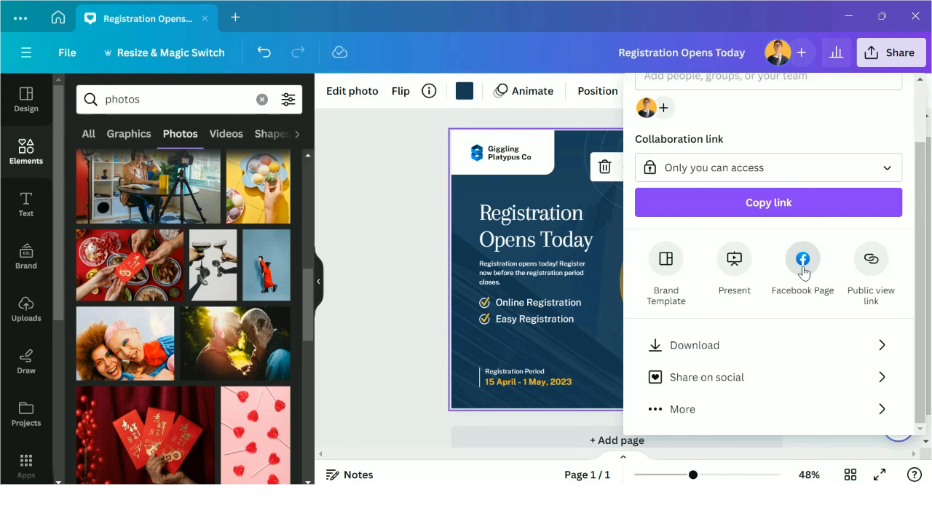
{"action": "left_click", "coordinate": [803, 260]}
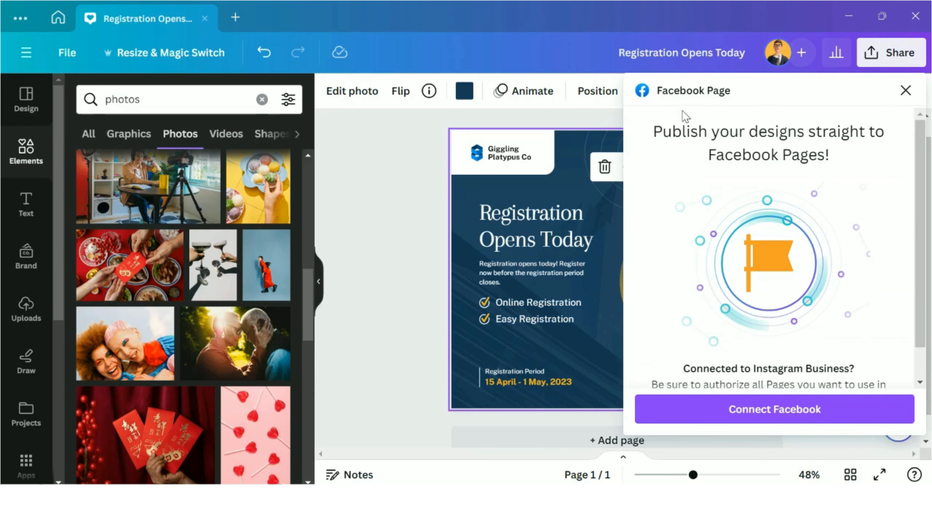
{"action": "left_click", "coordinate": [905, 91]}
Review the download settings for exporting the design as a PNG file, then close them
{"action": "left_click", "coordinate": [886, 58]}
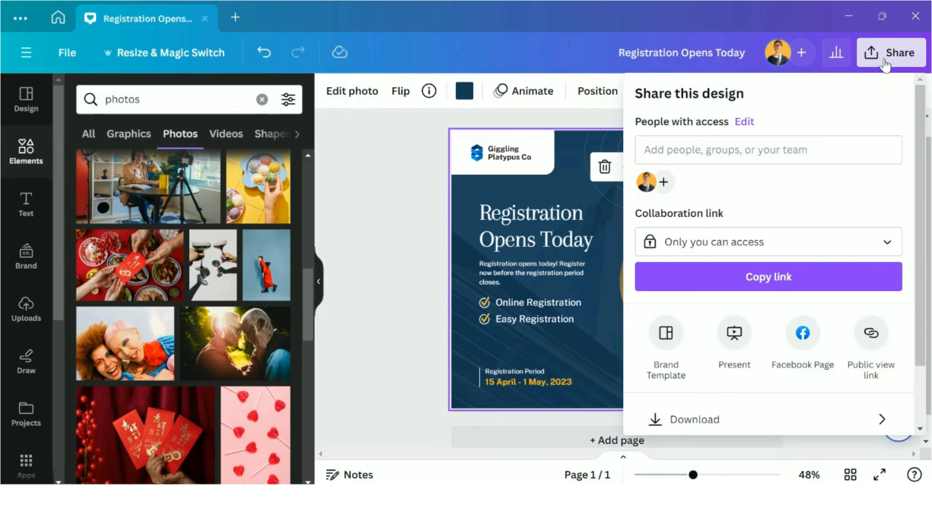
{"action": "scroll", "coordinate": [754, 208], "scroll_direction": "down", "scroll_amount": 2}
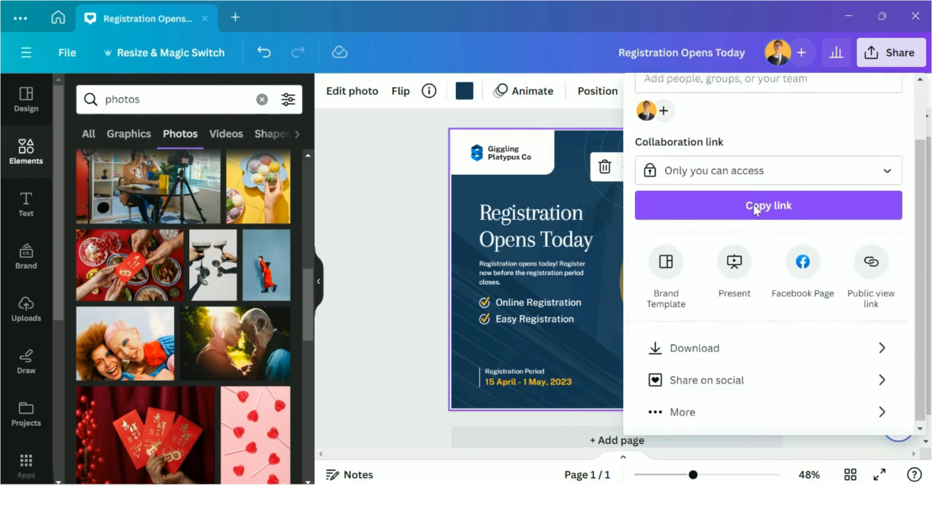
{"action": "left_click", "coordinate": [719, 346]}
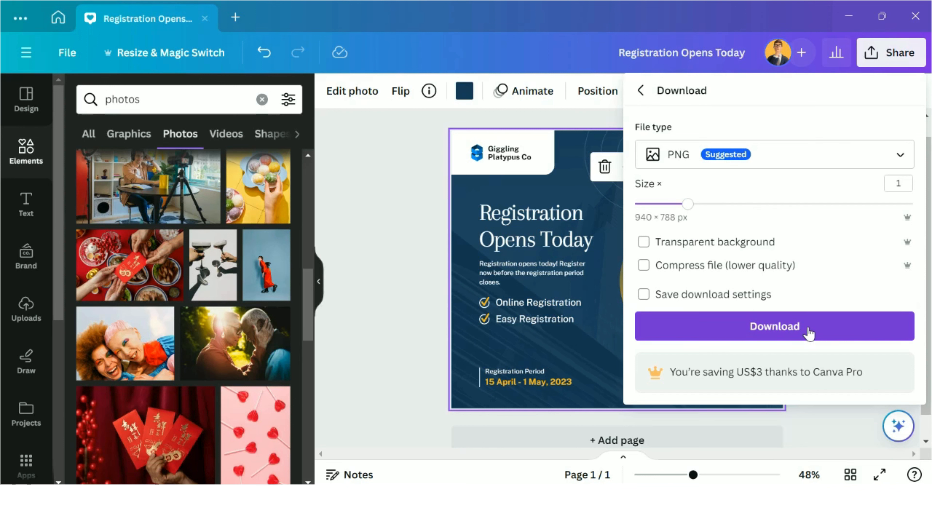
{"action": "left_click", "coordinate": [431, 291]}
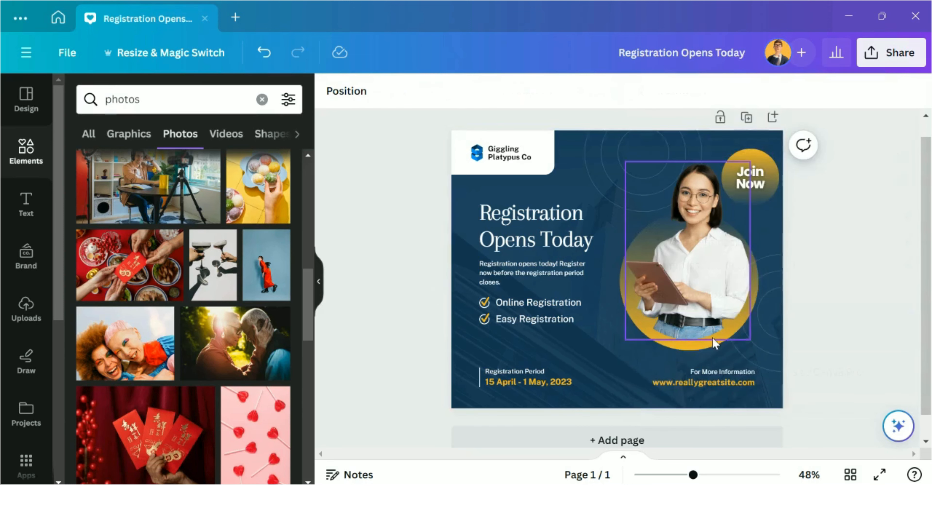
View the finished registration post in full screen
{"action": "left_click", "coordinate": [880, 475]}
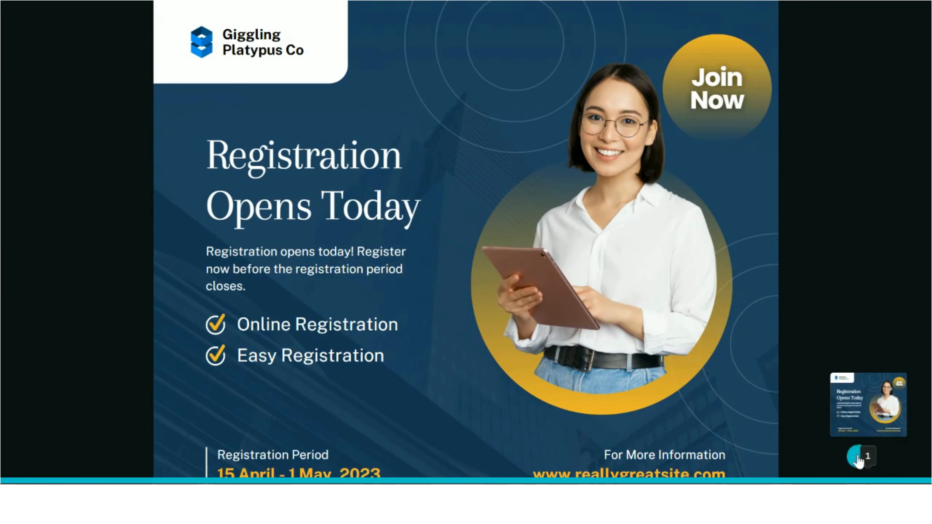